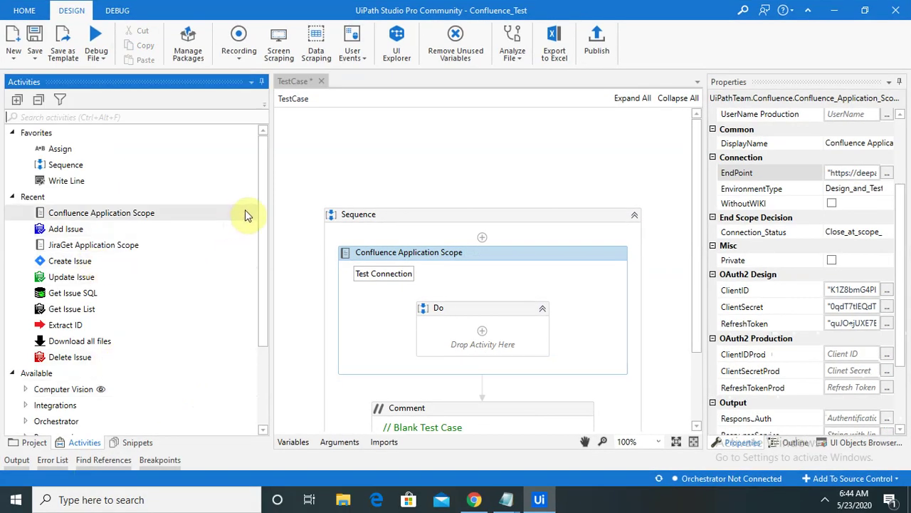
Step: Collapse the Recent and Favorites groups and expand UiPathTeam > Confluence in the Activities panel
left_click(11, 197)
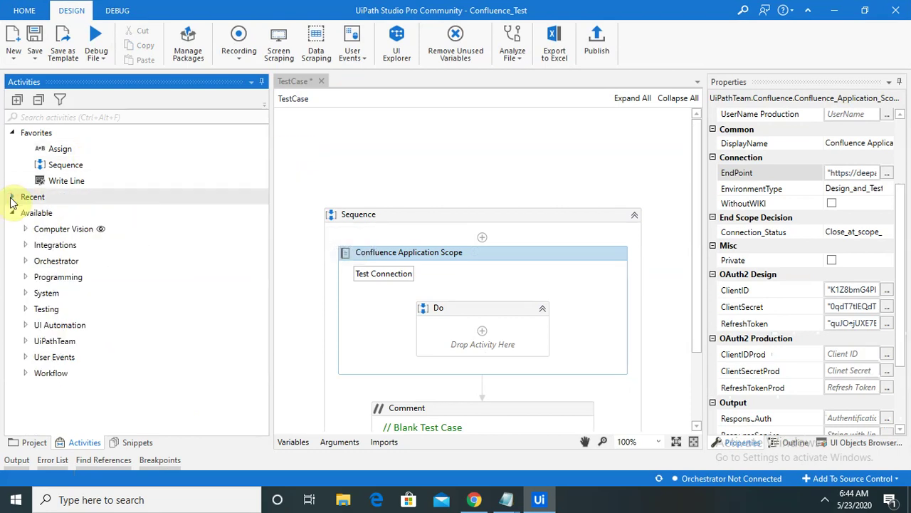
left_click(12, 134)
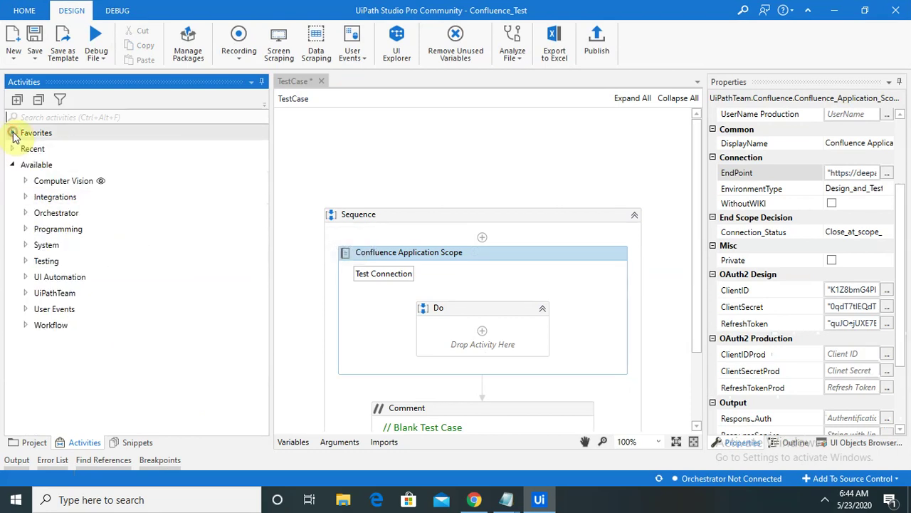
left_click(24, 294)
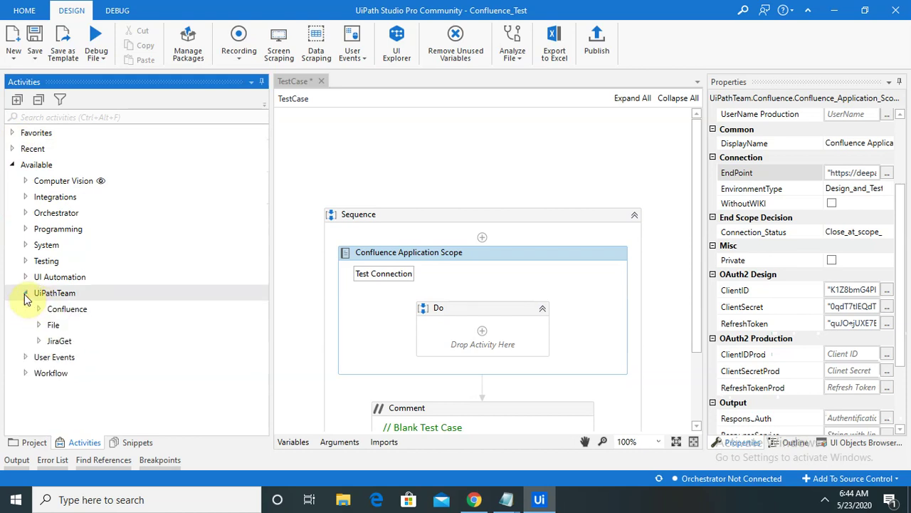
left_click(37, 309)
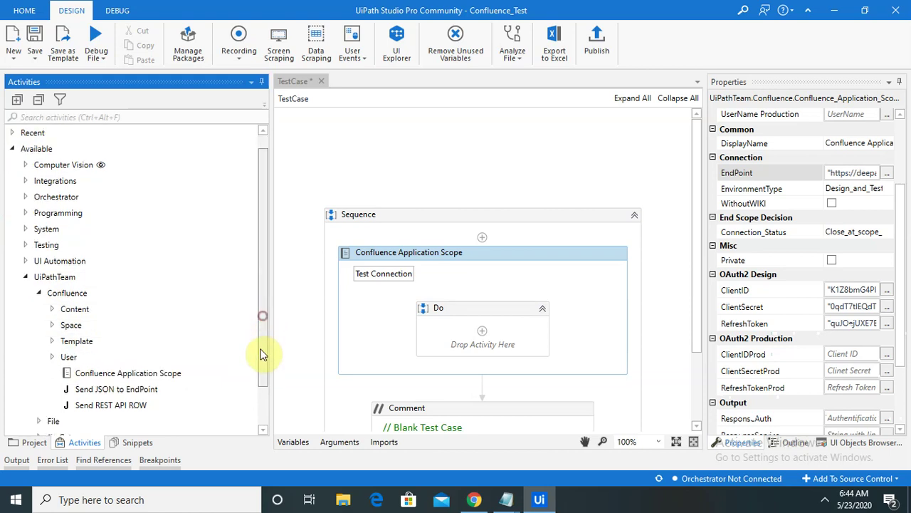
left_click_drag(261, 315, 260, 368)
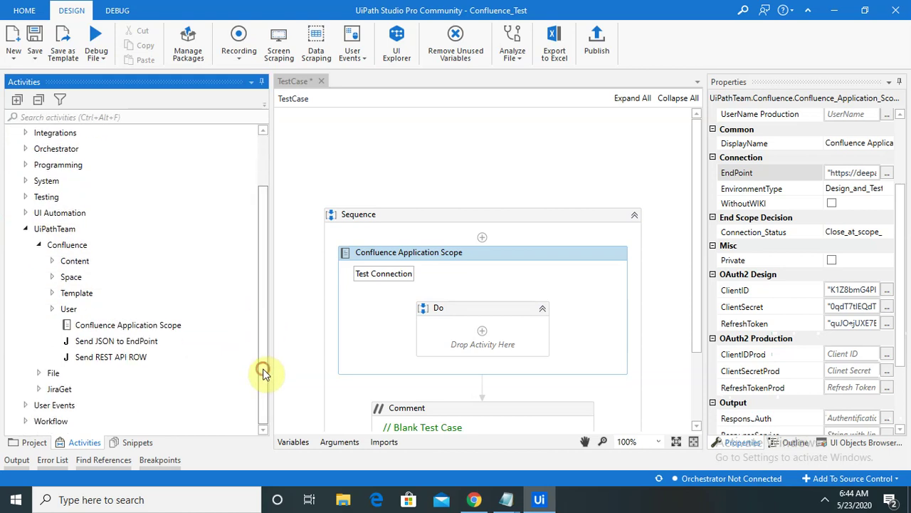
Step: Browse the Confluence Content activities, collapse Confluence again and narrow the Activities panel
left_click(52, 261)
left_click(52, 261)
left_click(52, 262)
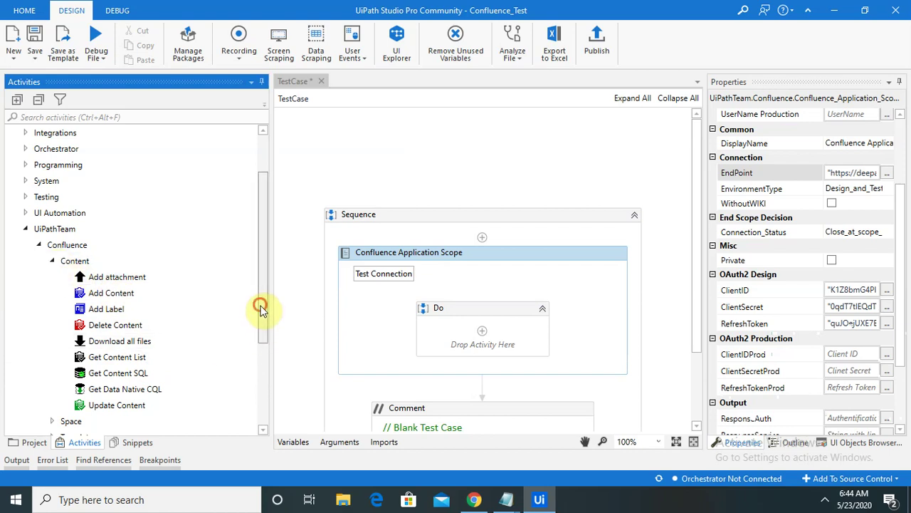
left_click_drag(258, 305, 258, 356)
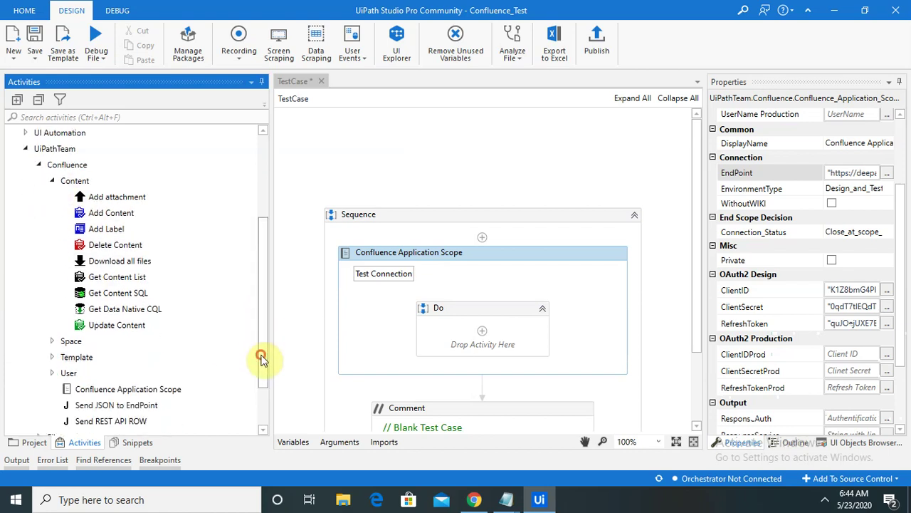
left_click(38, 165)
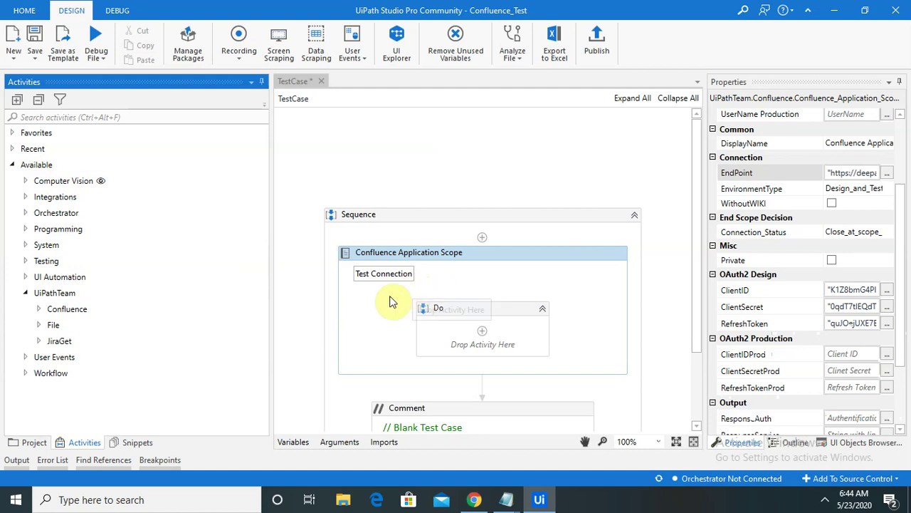
left_click_drag(270, 250, 219, 249)
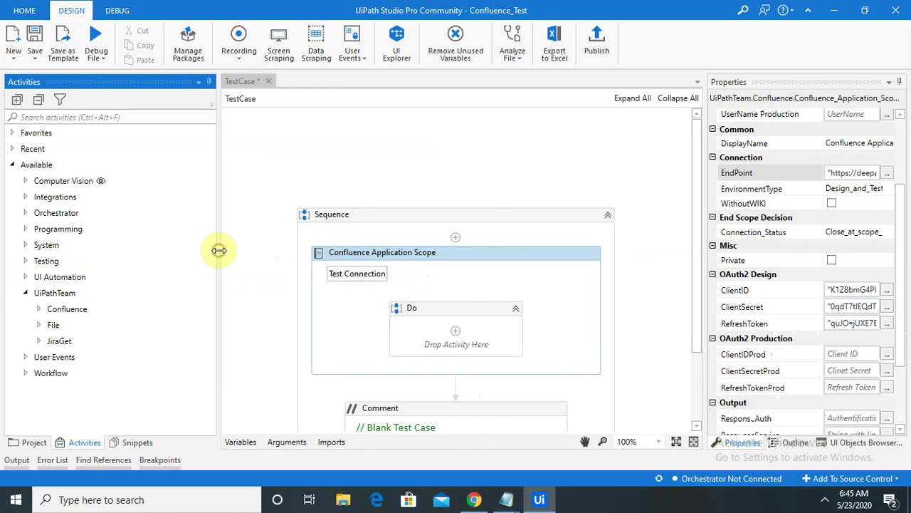
Step: Run Test Connection, accept the valid result, then delete the Confluence Application Scope
left_click(351, 277)
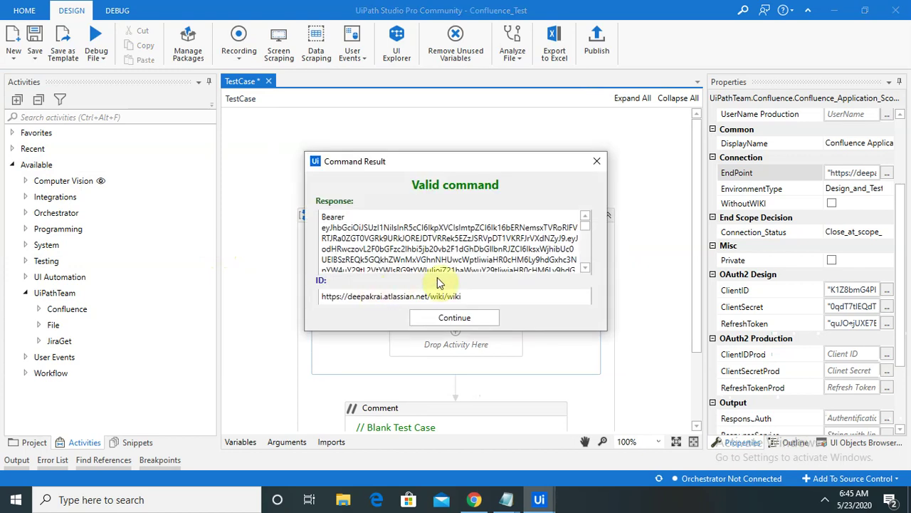
left_click_drag(584, 228, 588, 282)
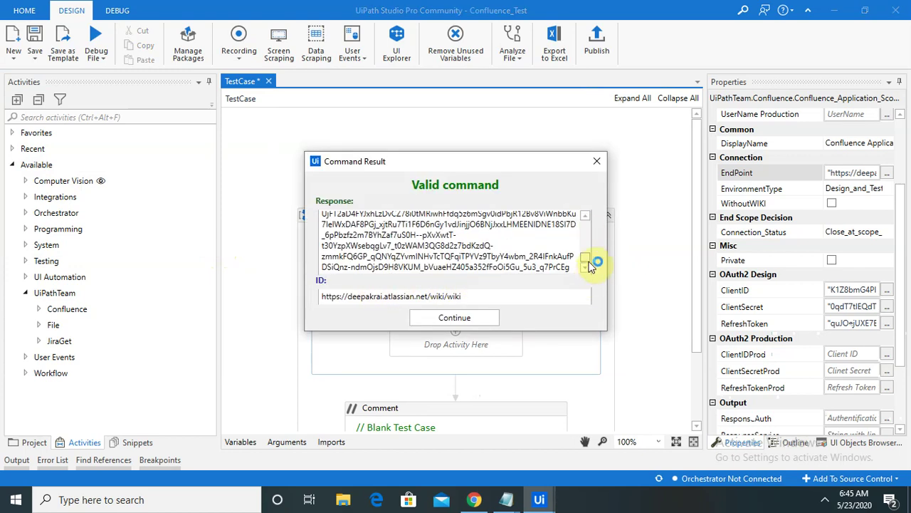
left_click(479, 318)
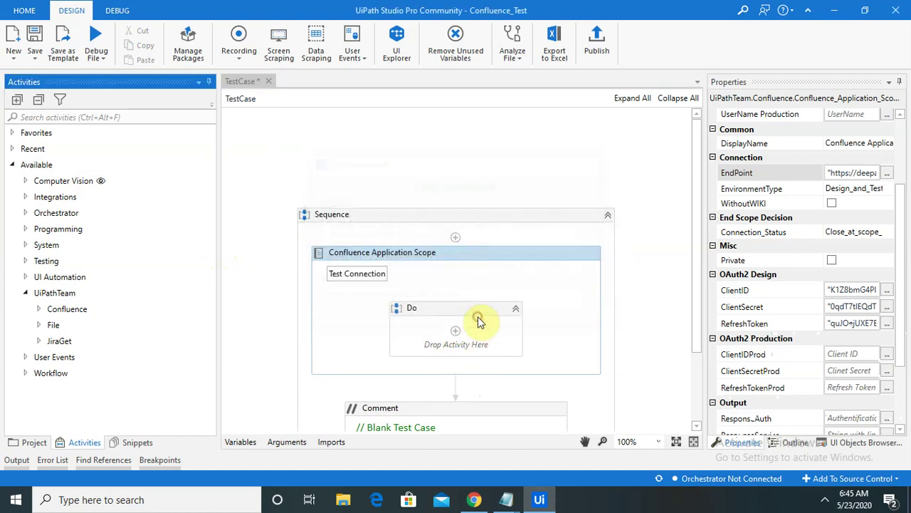
left_click(520, 254)
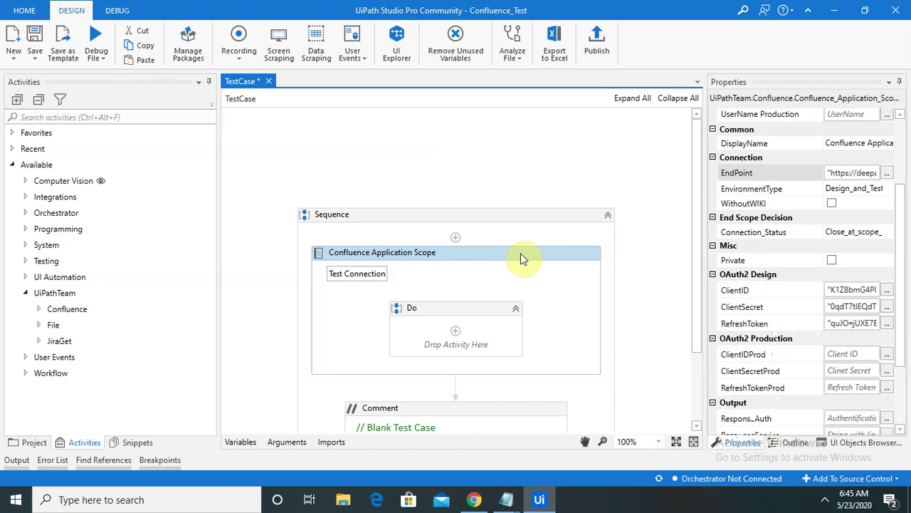
key("Delete")
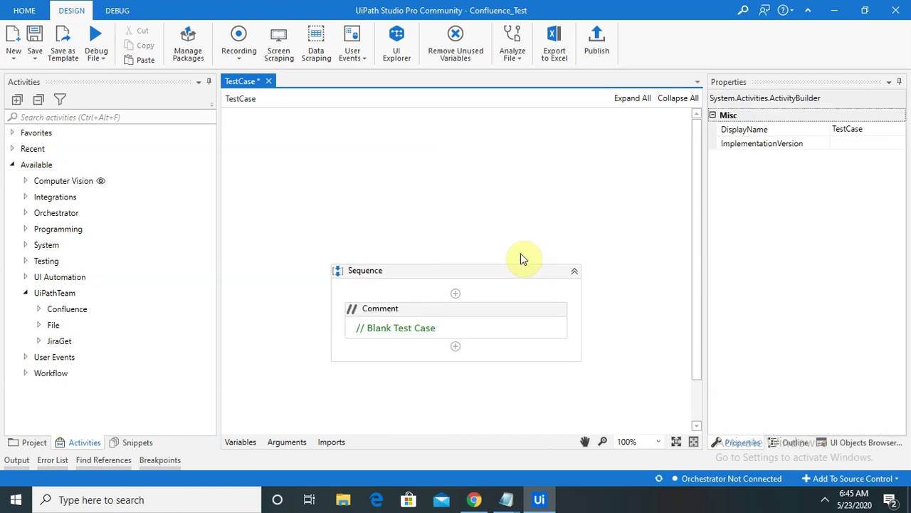
Step: In Chrome, go through My Apps to Flipkart_Purchasing_App's OAuth 2.0 (3LO) page
mouse_move(474, 498)
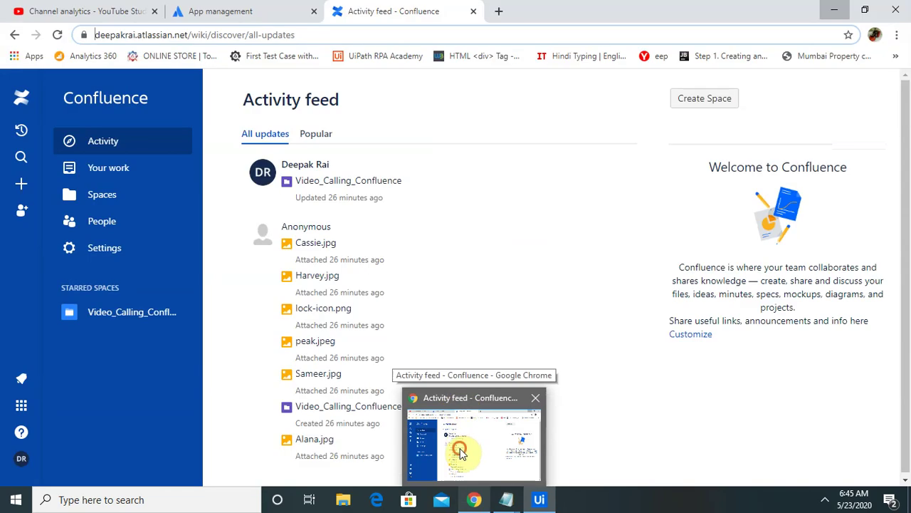
left_click(459, 445)
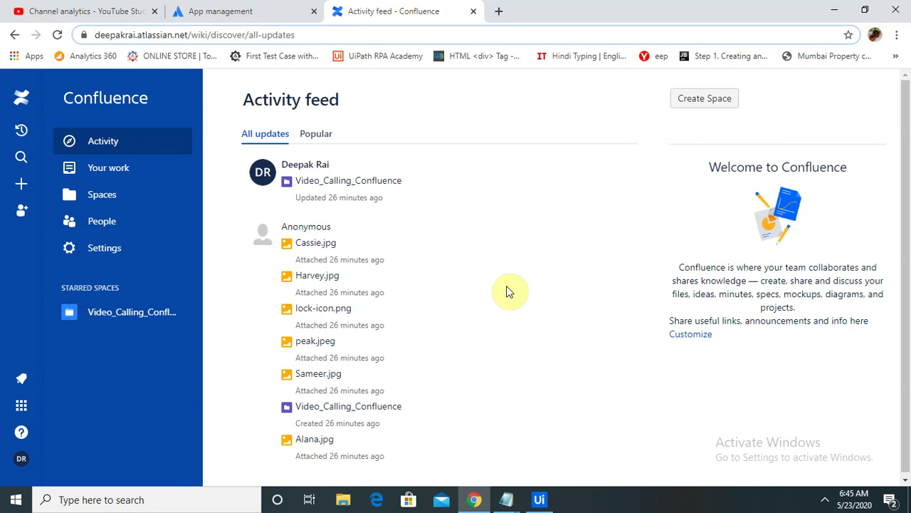
left_click(260, 6)
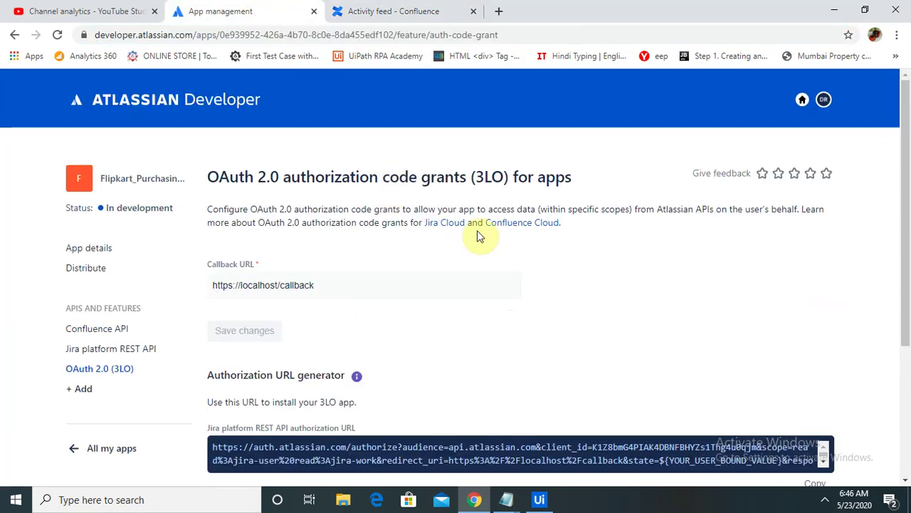
left_click(824, 101)
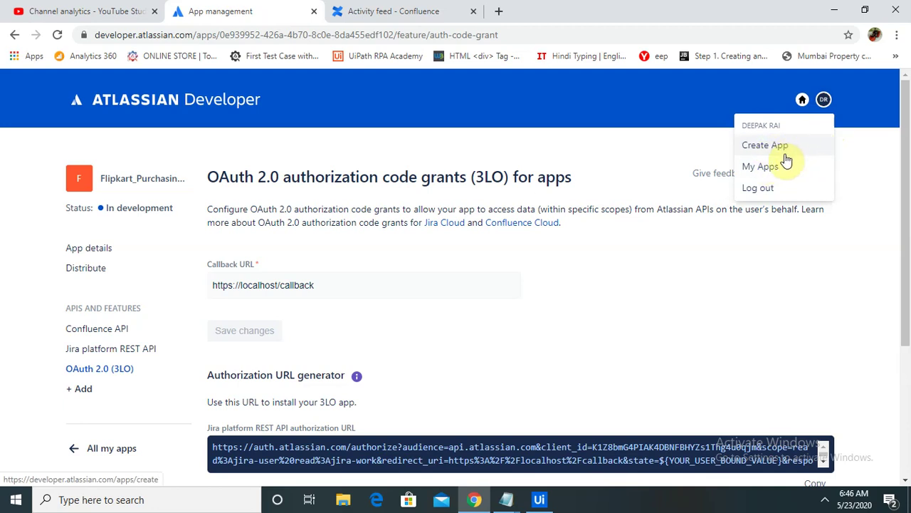
left_click(773, 171)
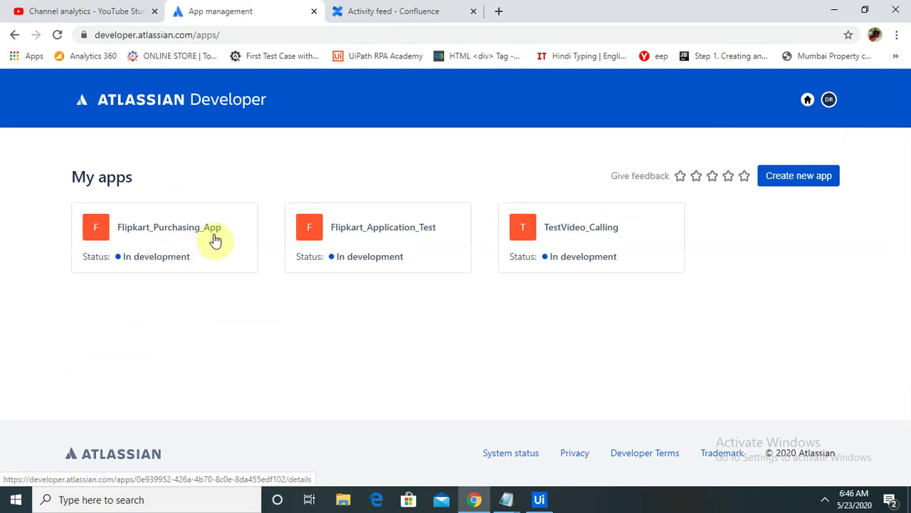
left_click(145, 234)
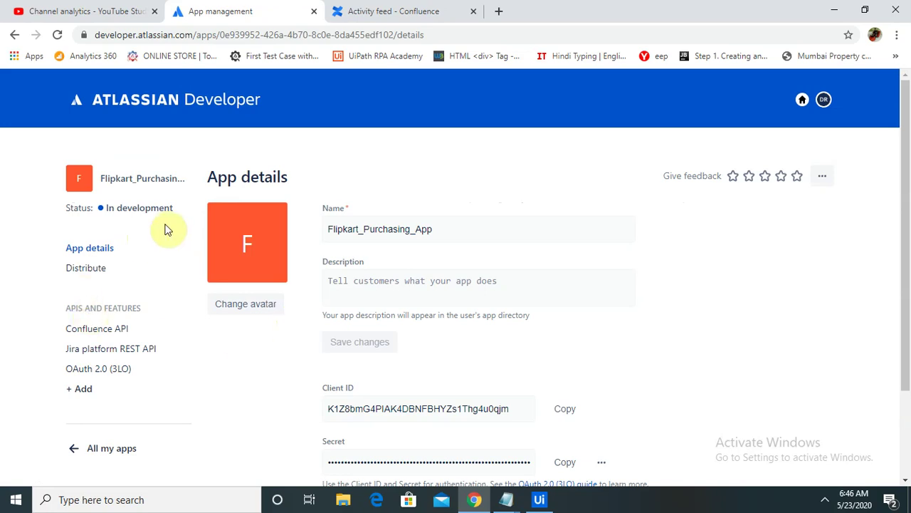
left_click(102, 369)
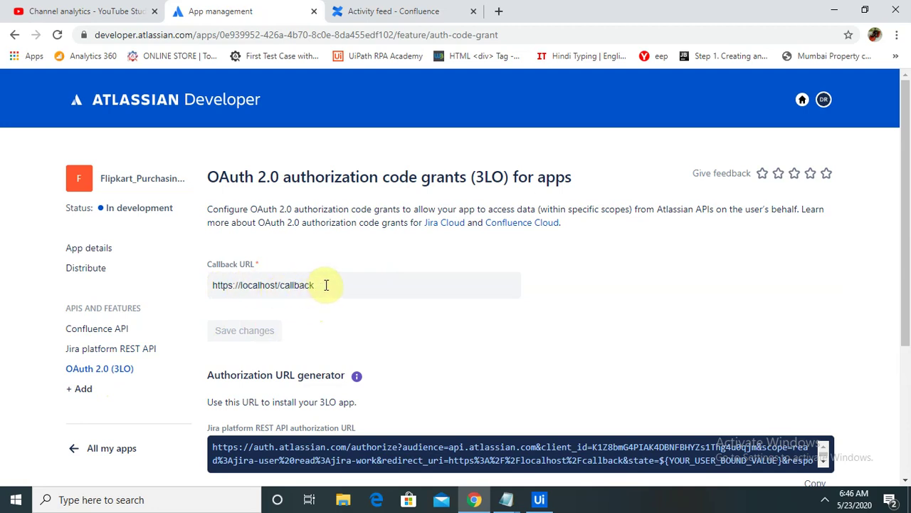
Step: Select and copy the Confluence API authorization URL on the OAuth 2.0 (3LO) page
left_click_drag(324, 284, 122, 277)
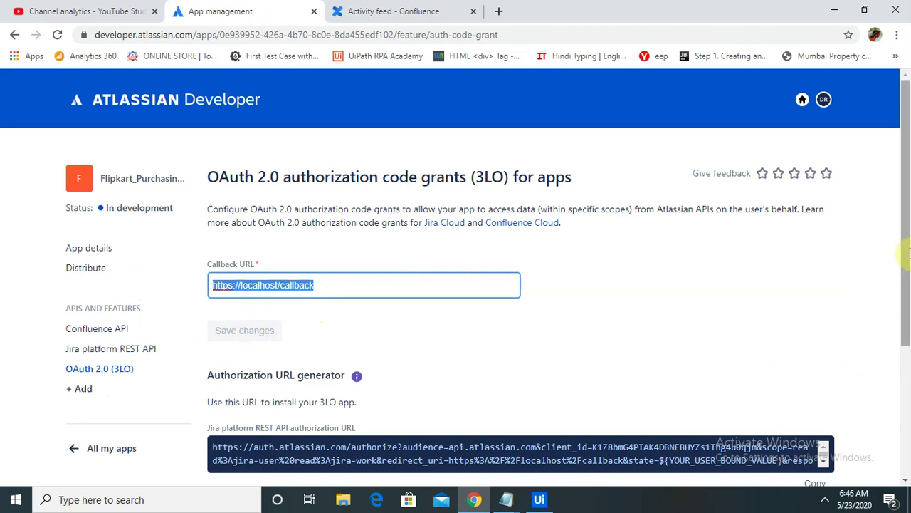
scroll(842, 392, "down", 2)
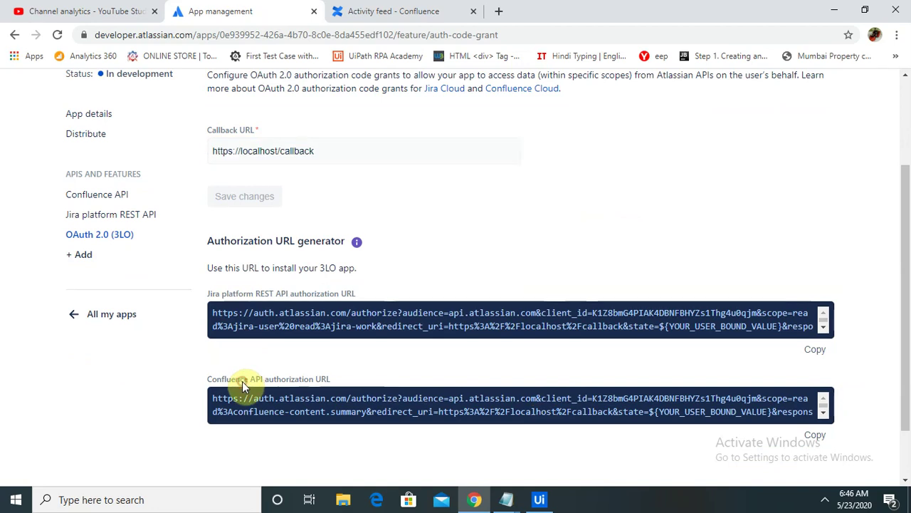
left_click_drag(213, 398, 330, 399)
left_click_drag(410, 413, 725, 428)
key("ctrl+c")
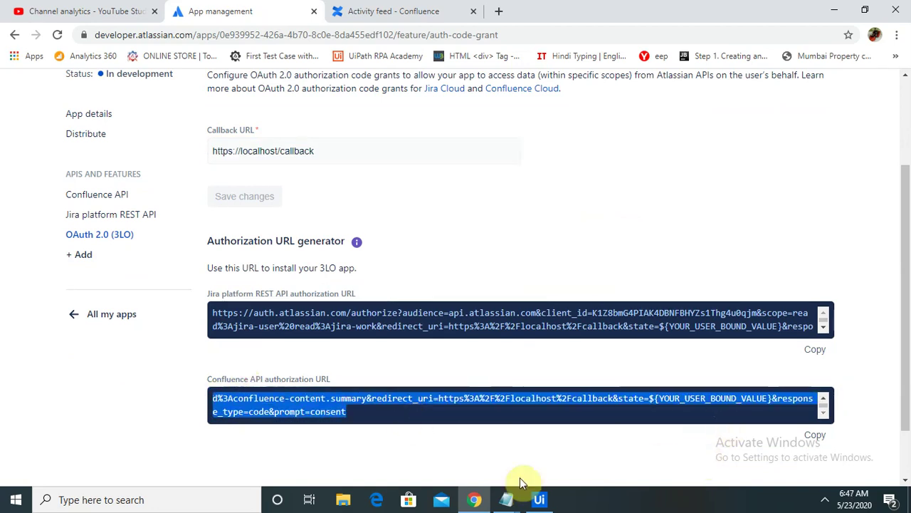
Step: Paste the URL into Uipath_Auth2 notes on a new line below the Confluence login line
left_click(505, 500)
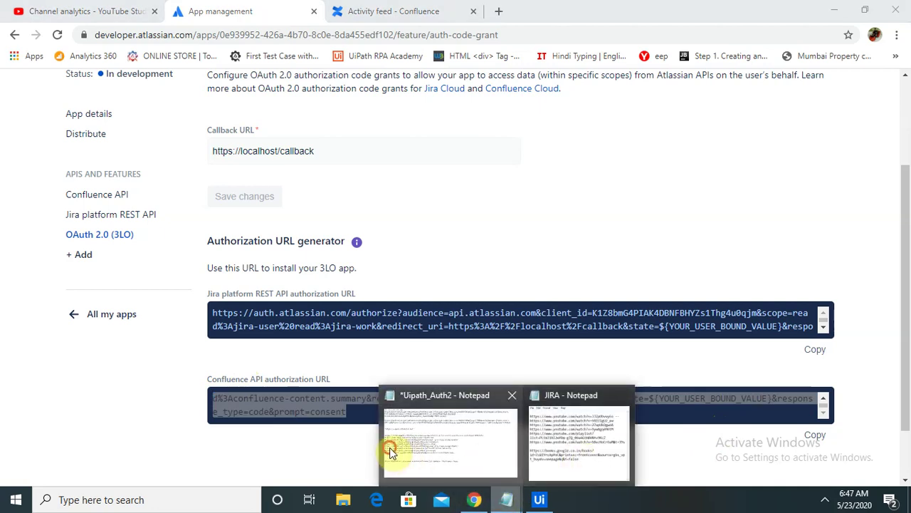
left_click(396, 451)
left_click(625, 376)
key("Return")
key("Return")
key("ctrl+v")
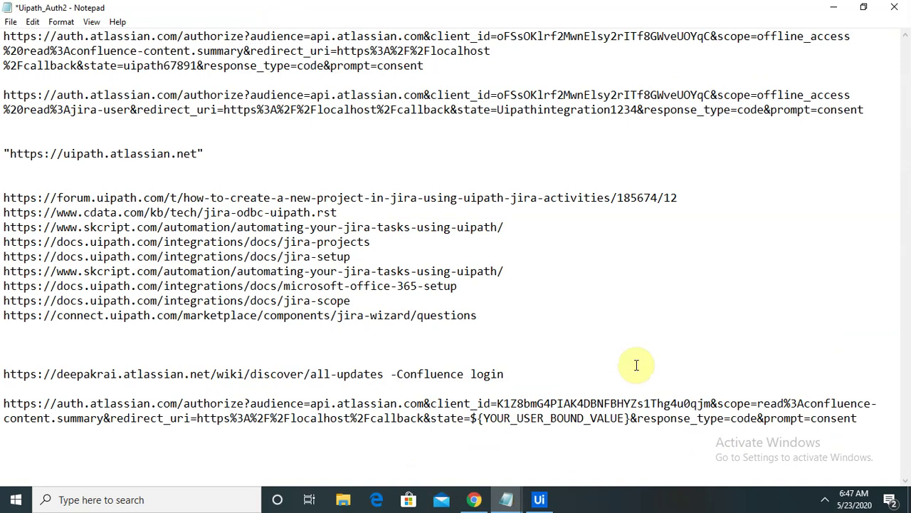
Step: Minimize the Uipath_Auth2 notes and return to UiPath Studio
left_click(830, 8)
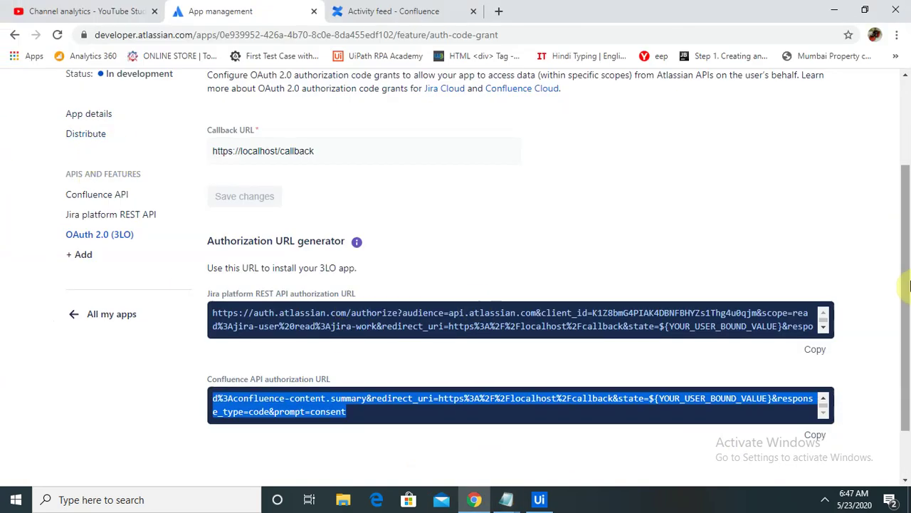
scroll(907, 285, "up", 2)
left_click(540, 499)
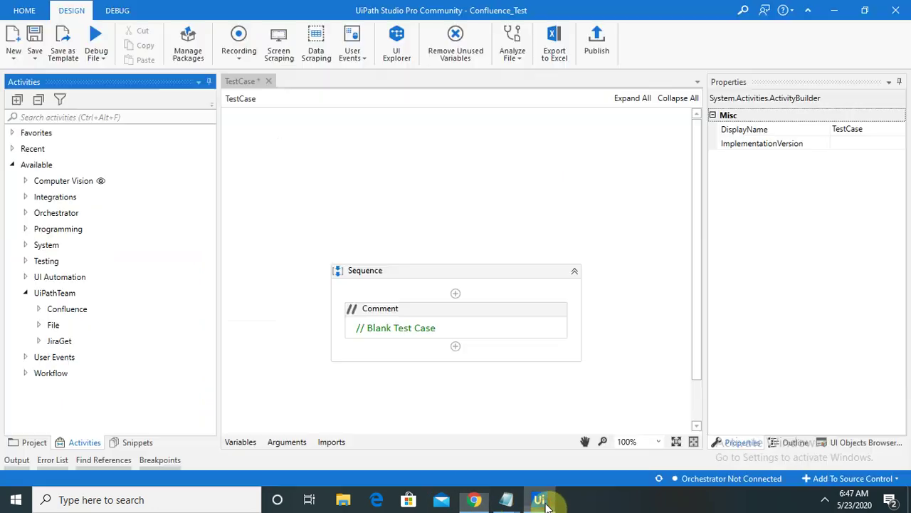
Step: Drag a Confluence Application Scope from UiPathTeam > Confluence into the sequence and edit its EndPoint
left_click(39, 310)
left_click_drag(210, 247, 211, 342)
left_click_drag(117, 375, 456, 289)
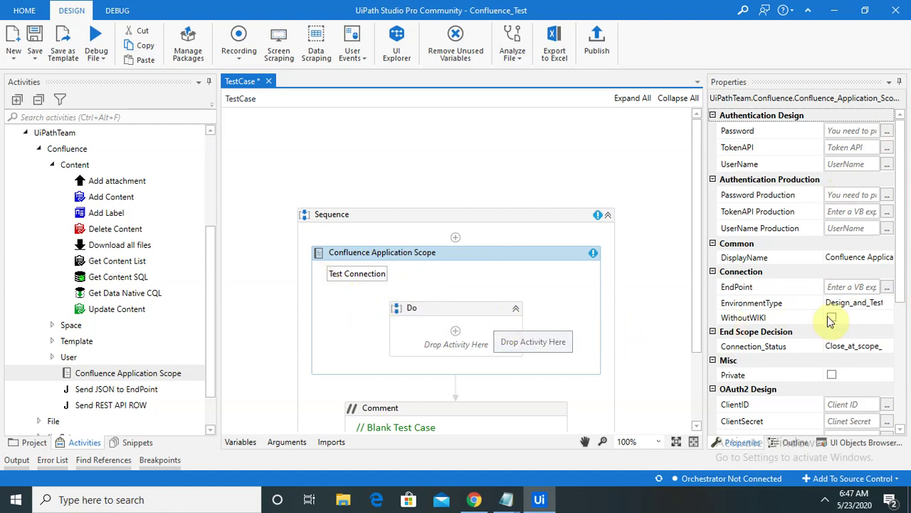
left_click(885, 287)
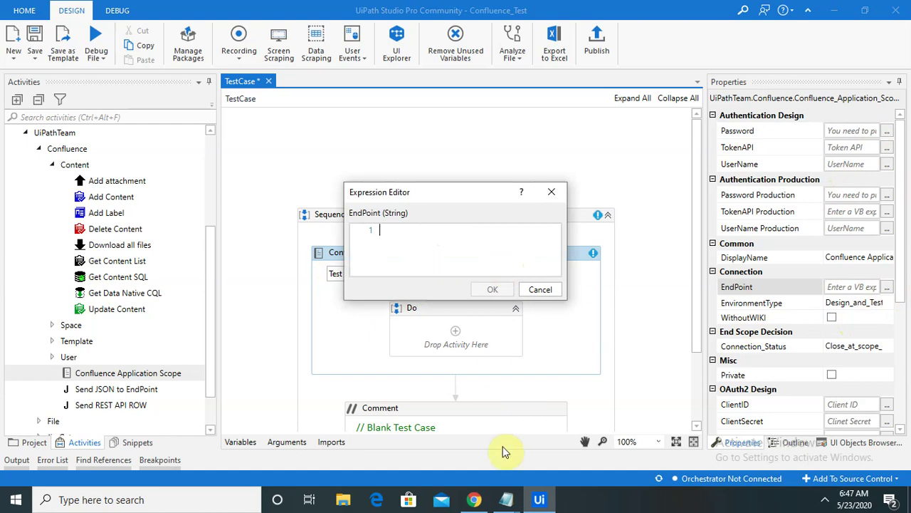
mouse_move(506, 501)
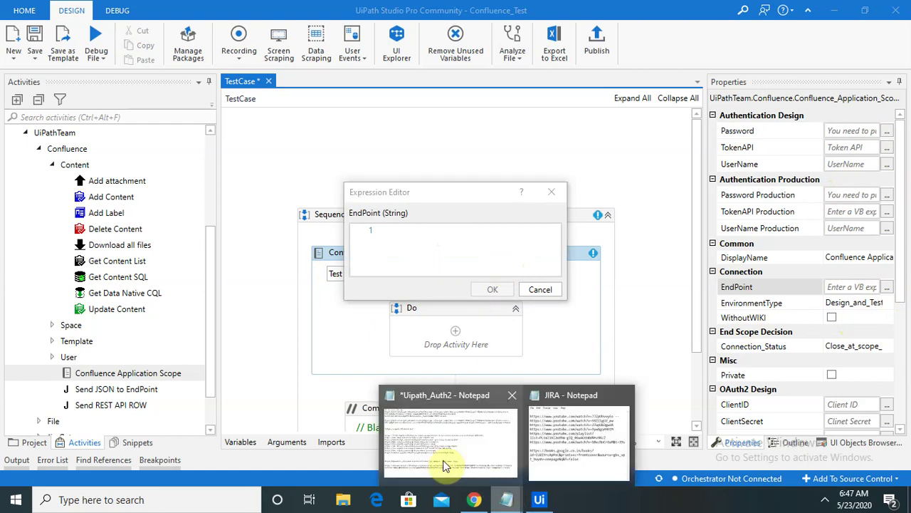
left_click(434, 439)
left_click_drag(205, 153, 2, 149)
key("ctrl+c")
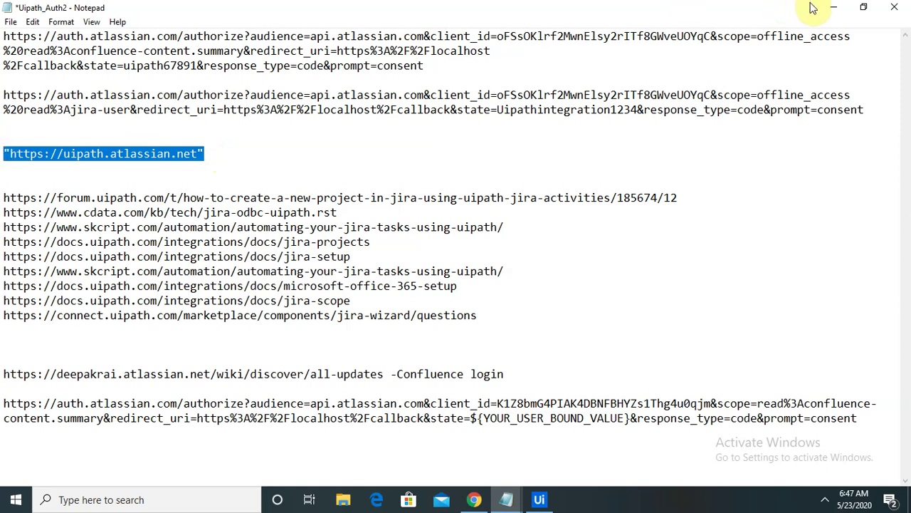
left_click(833, 7)
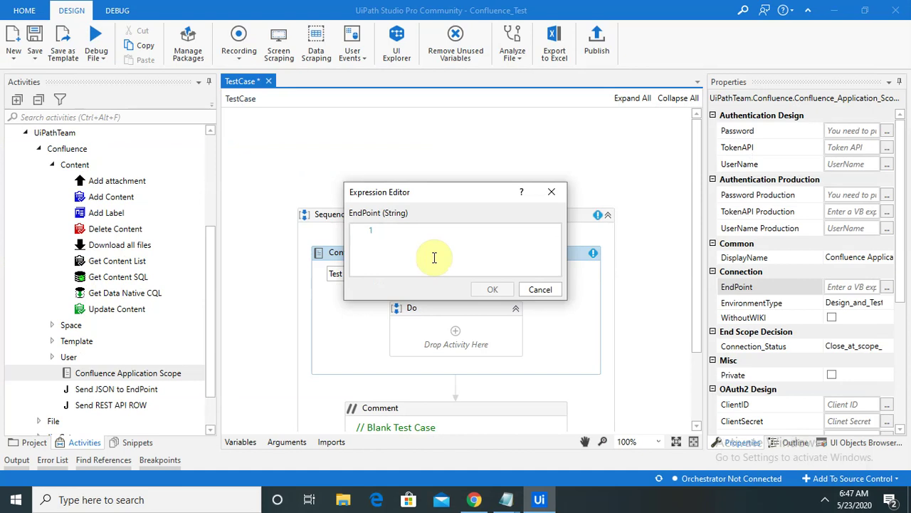
key("ctrl+v")
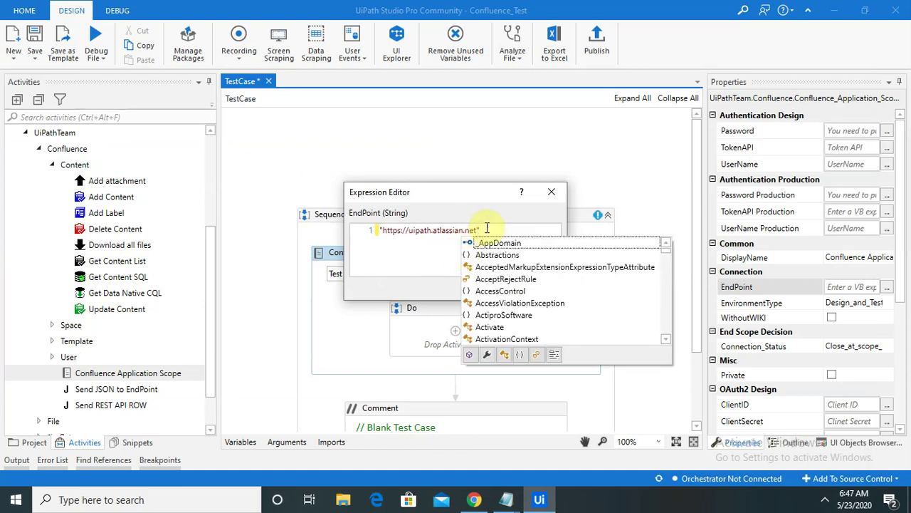
left_click(531, 229)
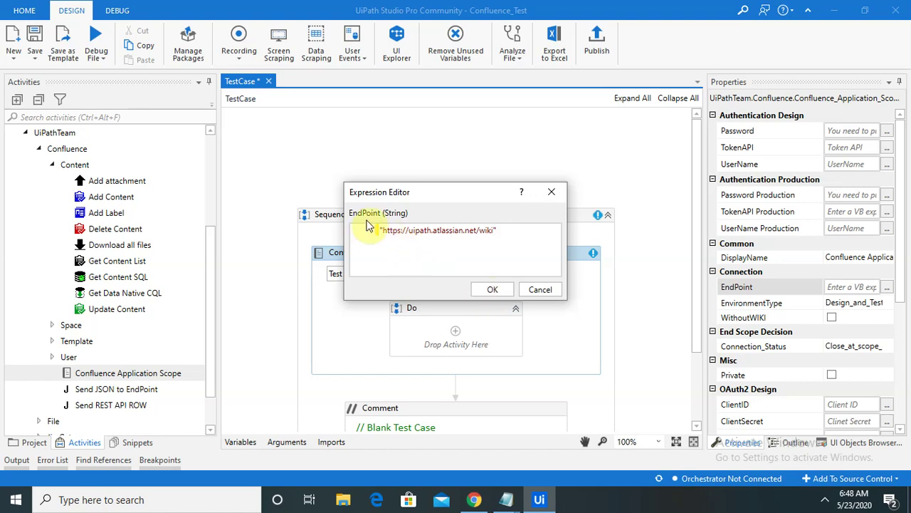
left_click(493, 289)
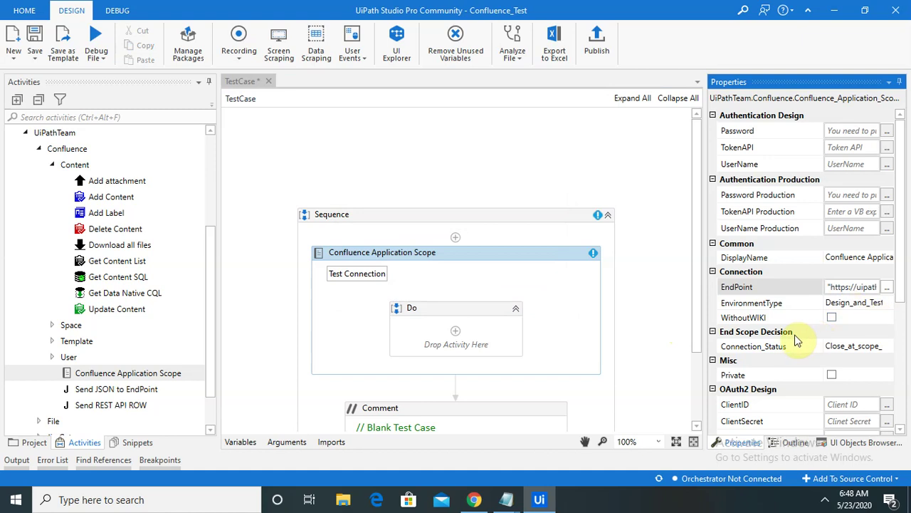
left_click_drag(902, 214, 905, 281)
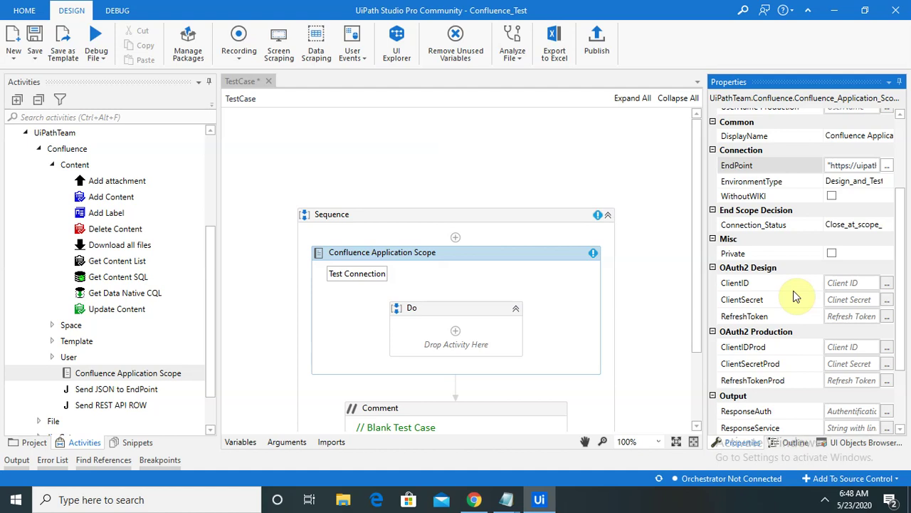
Step: Copy Flipkart_Purchasing_App's Client ID from its App details page in Atlassian Developer
left_click(473, 499)
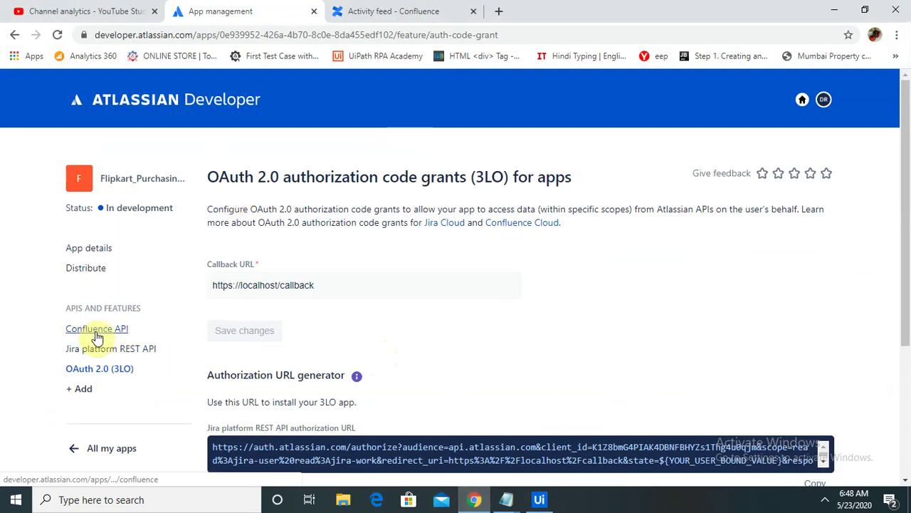
left_click(92, 253)
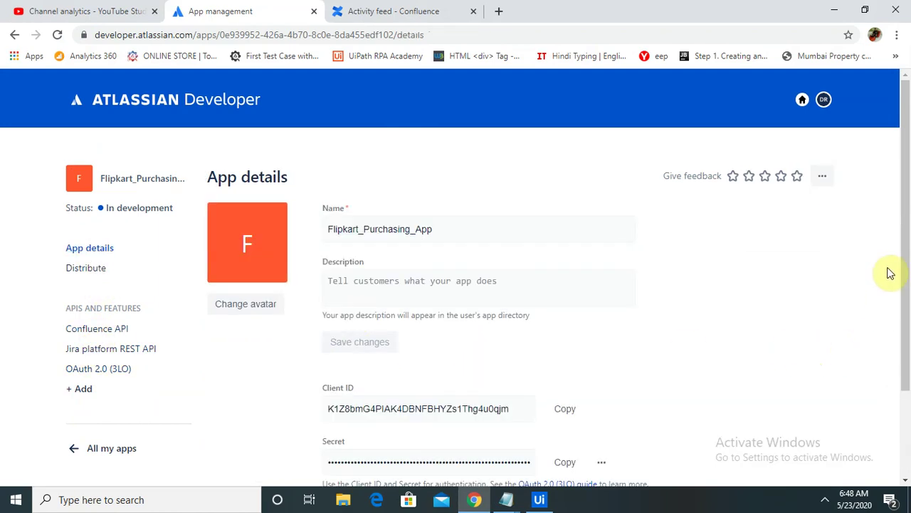
left_click_drag(908, 258, 905, 305)
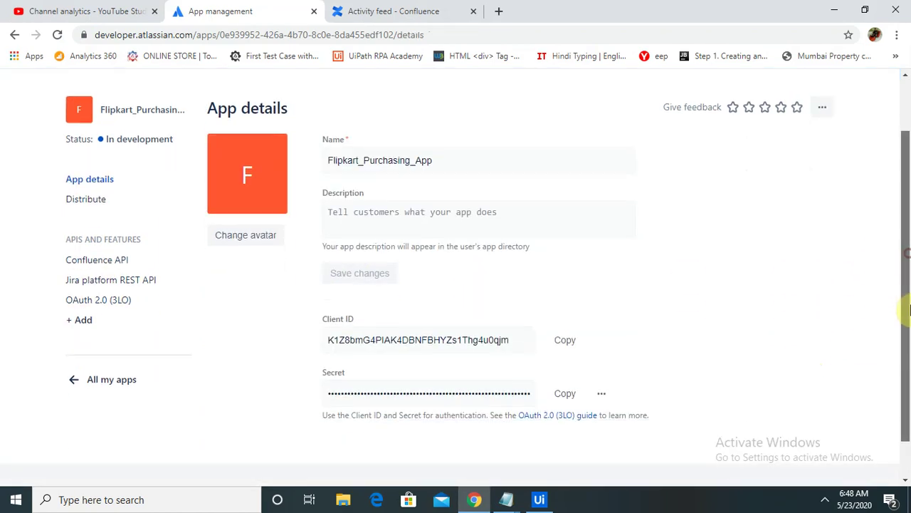
left_click(566, 340)
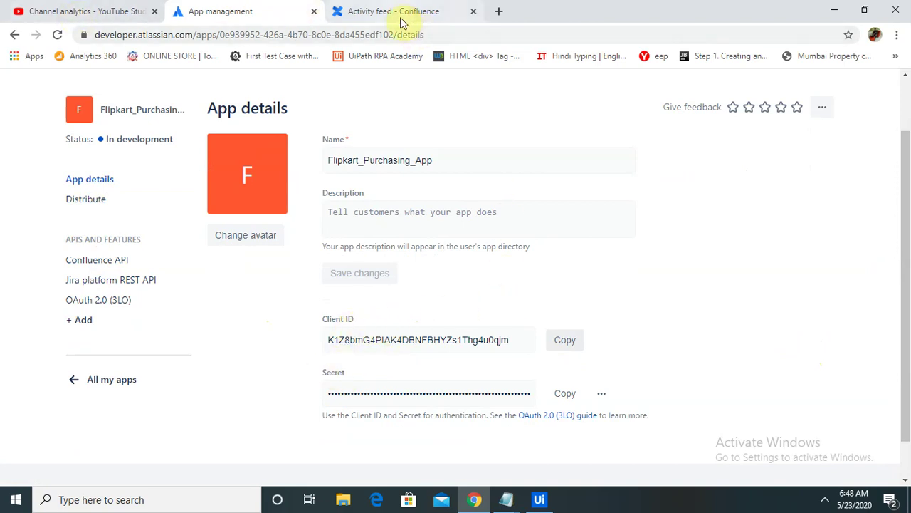
left_click(539, 499)
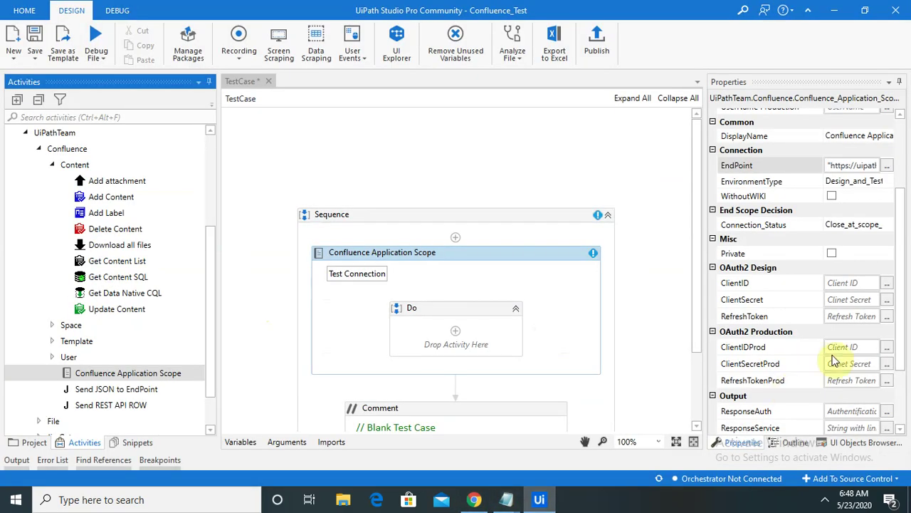
Step: Enter the copied Client ID in quotes as the OAuth2 ClientID, then copy the app's Secret
left_click(887, 282)
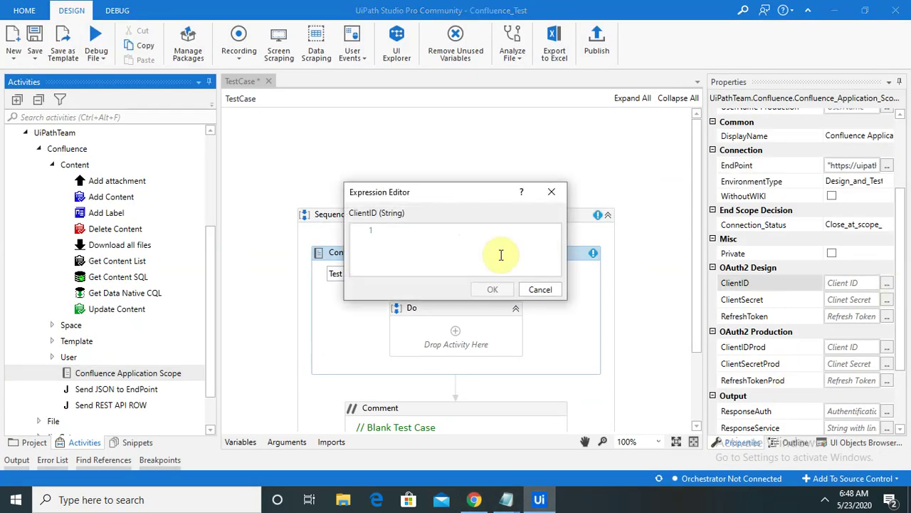
type("\"")
key("ctrl+v")
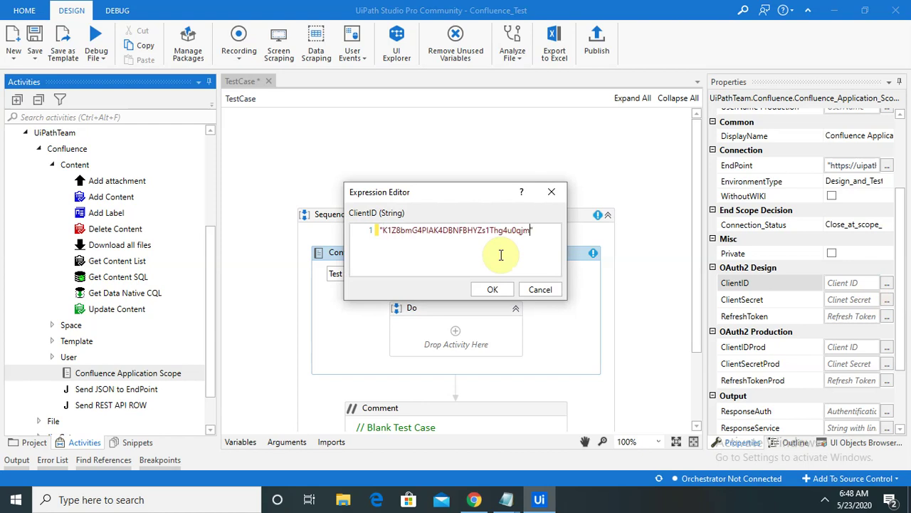
left_click(488, 289)
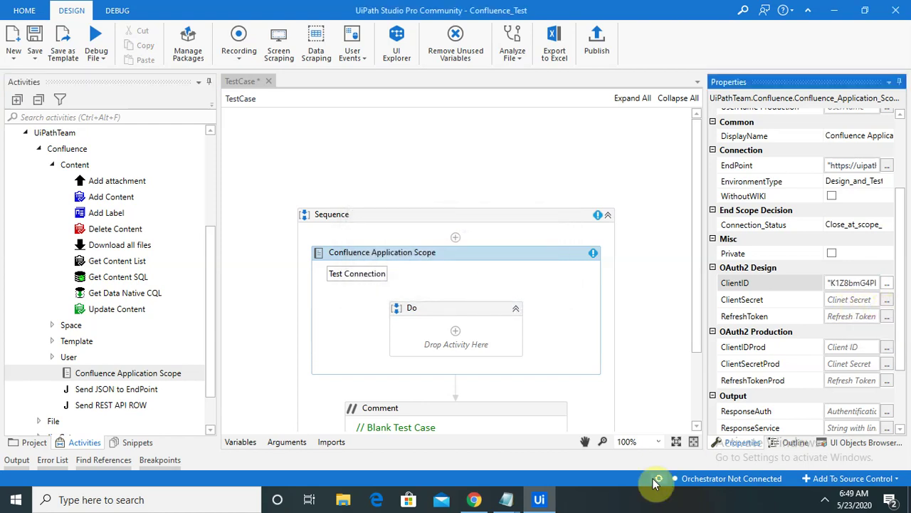
left_click(482, 502)
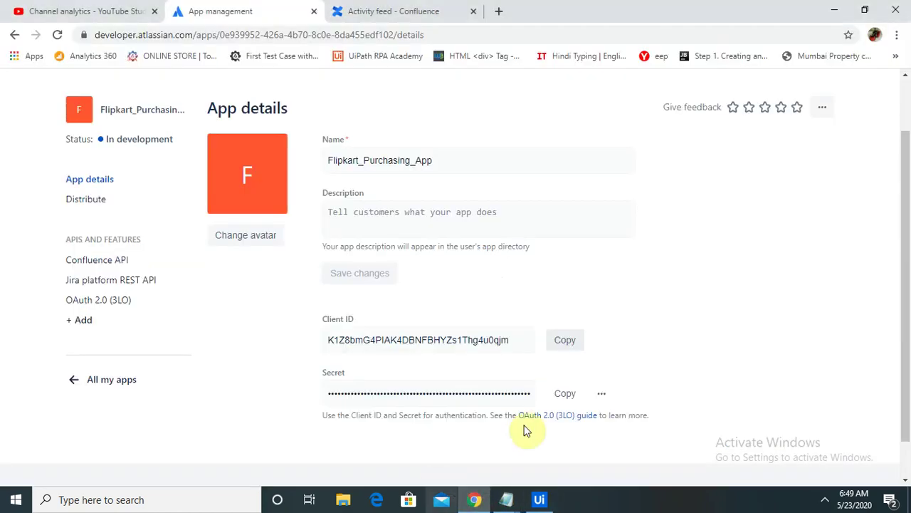
left_click(568, 393)
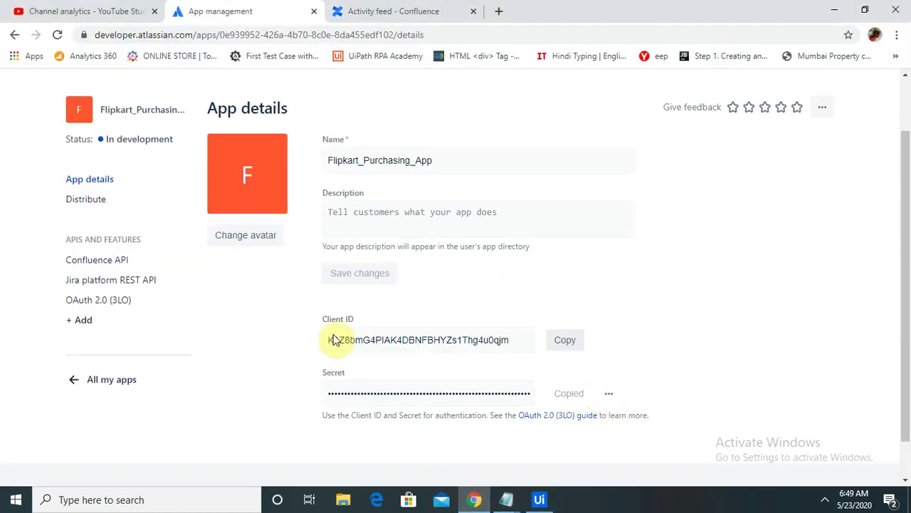
Step: Paste the copied app Secret in quotes into the scope's OAuth2 ClientSecret field
left_click(536, 501)
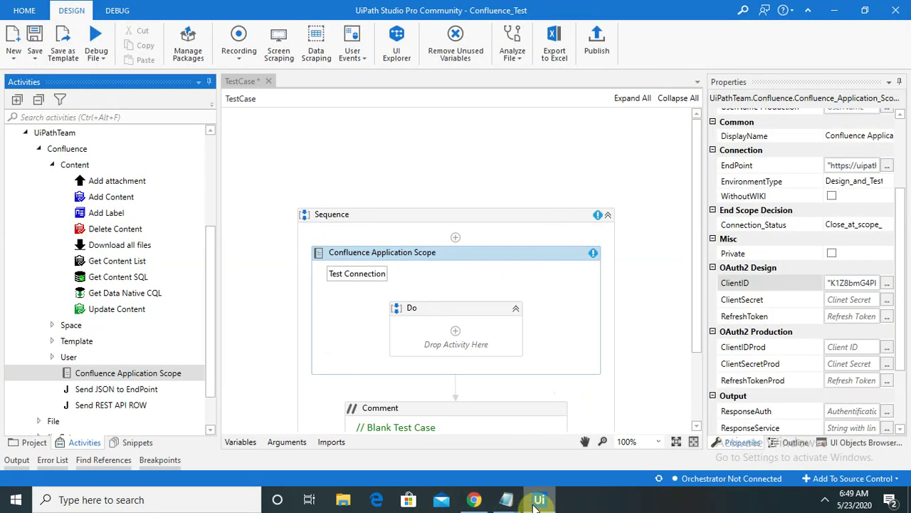
left_click(886, 299)
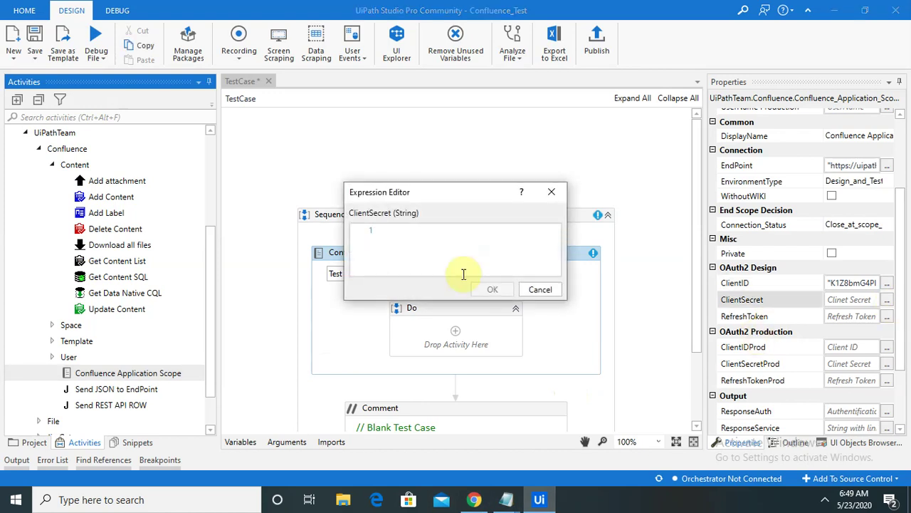
type("\"")
key("ctrl+v")
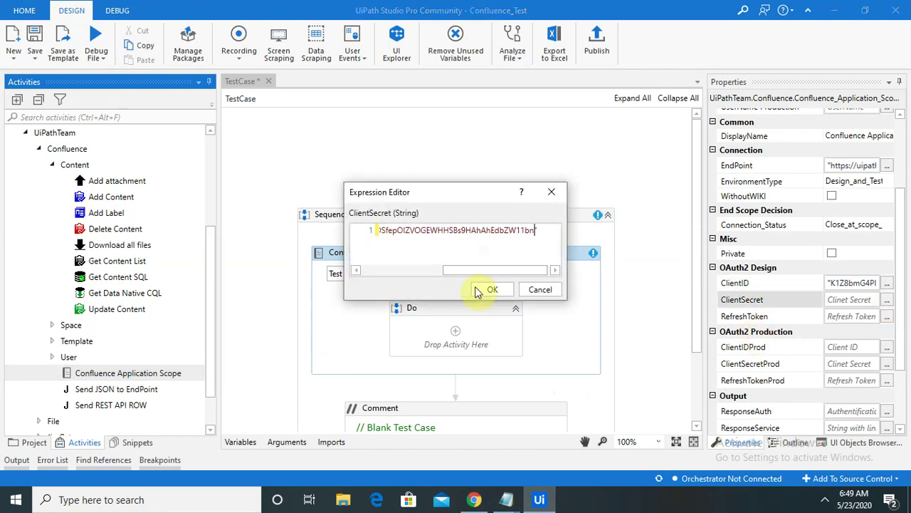
left_click(490, 289)
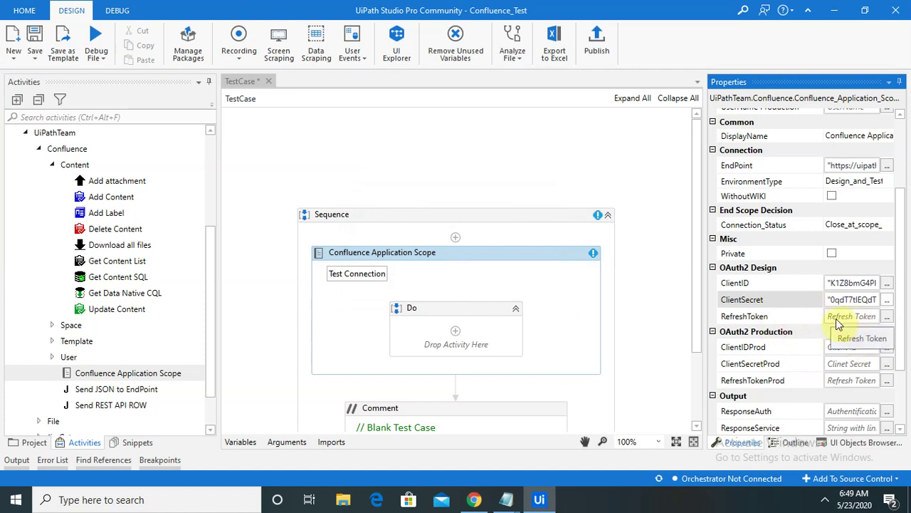
left_click(473, 499)
left_click(536, 498)
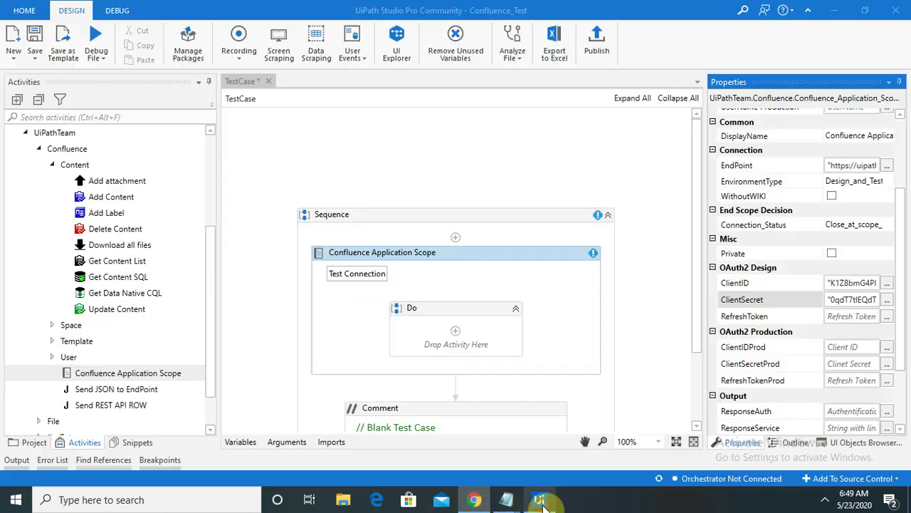
left_click(506, 499)
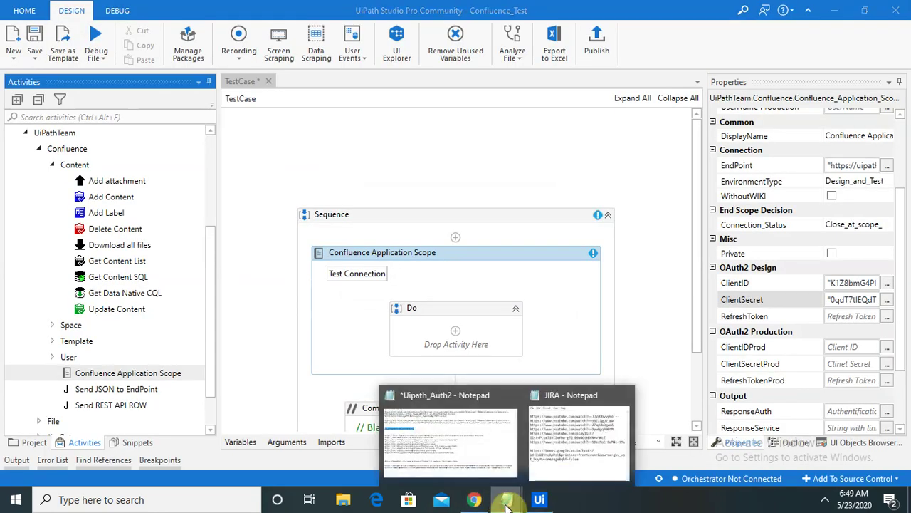
Step: Select and copy the full Confluence API authorization URL from the app's OAuth 2.0 (3LO) page
left_click(471, 501)
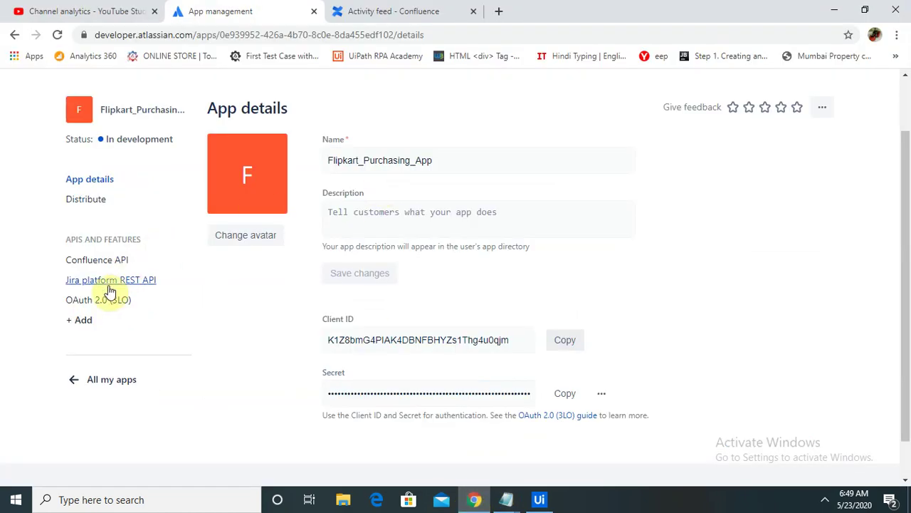
left_click(94, 301)
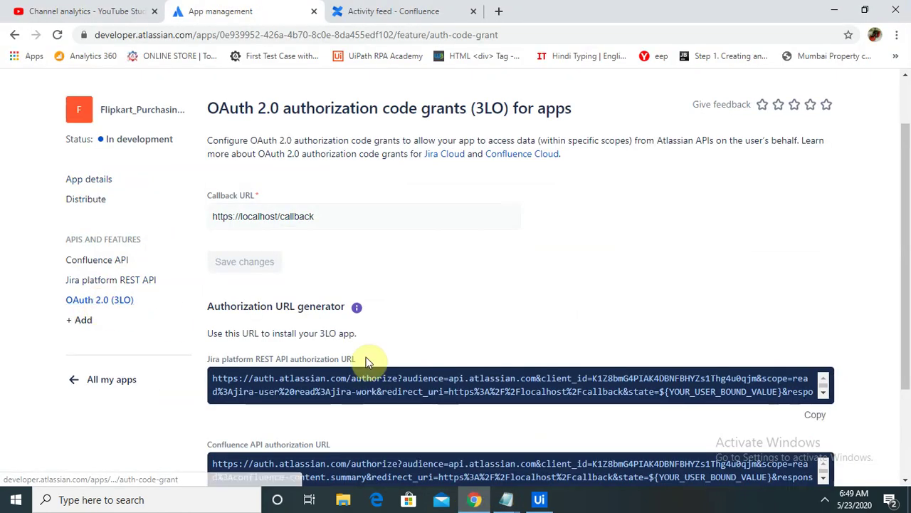
scroll(859, 327, "down", 2)
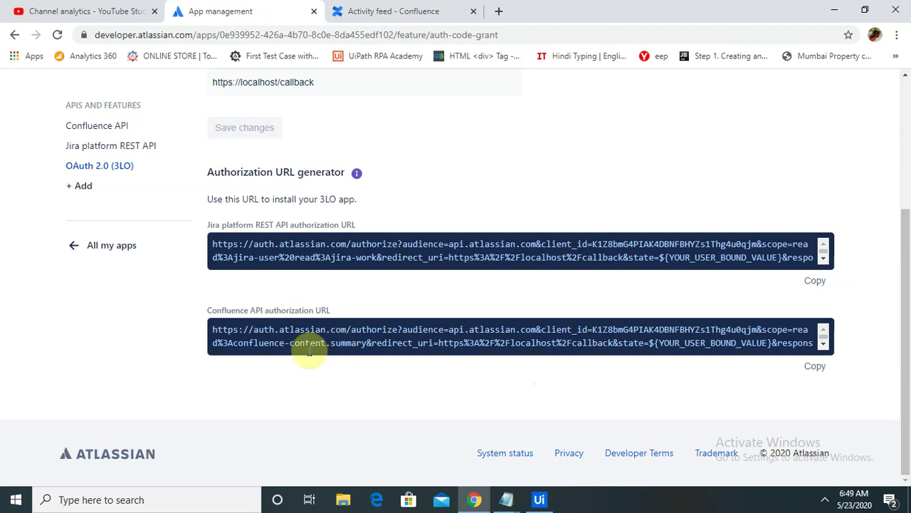
left_click_drag(189, 311, 323, 311)
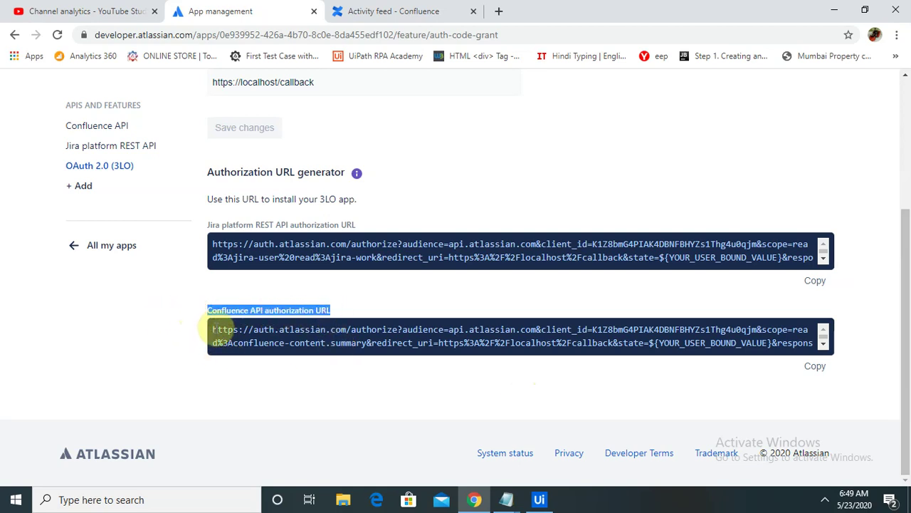
left_click_drag(213, 328, 766, 352)
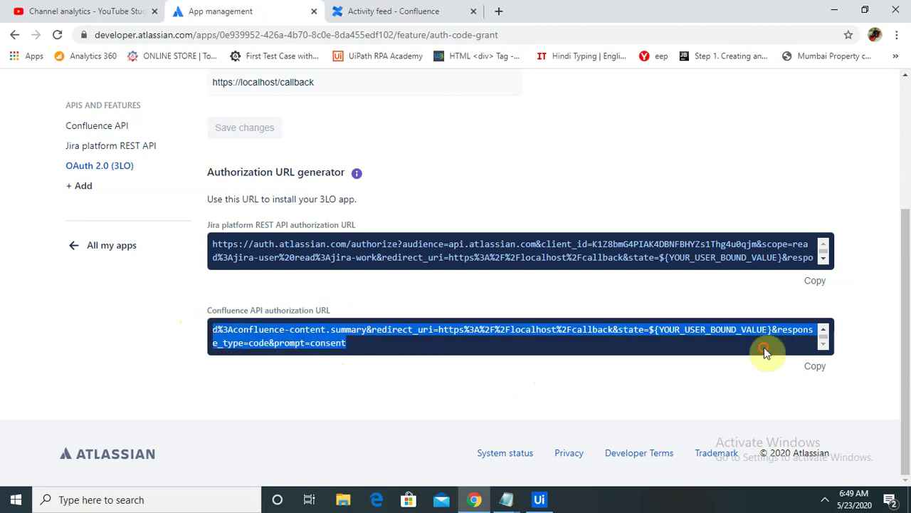
left_click(507, 500)
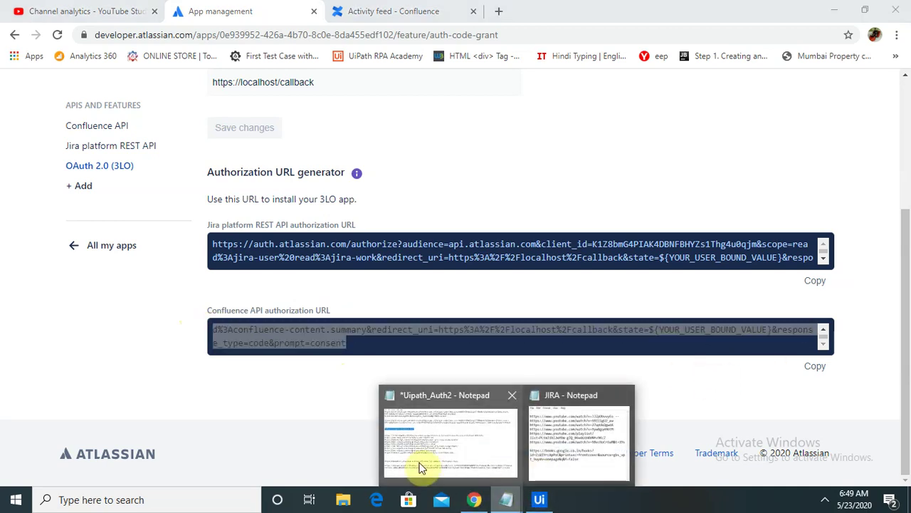
Step: Paste the Confluence authorize URL on a new line in the Uipath_Auth2 notes
left_click(421, 464)
left_click(870, 424)
key("Return")
key("ctrl+v")
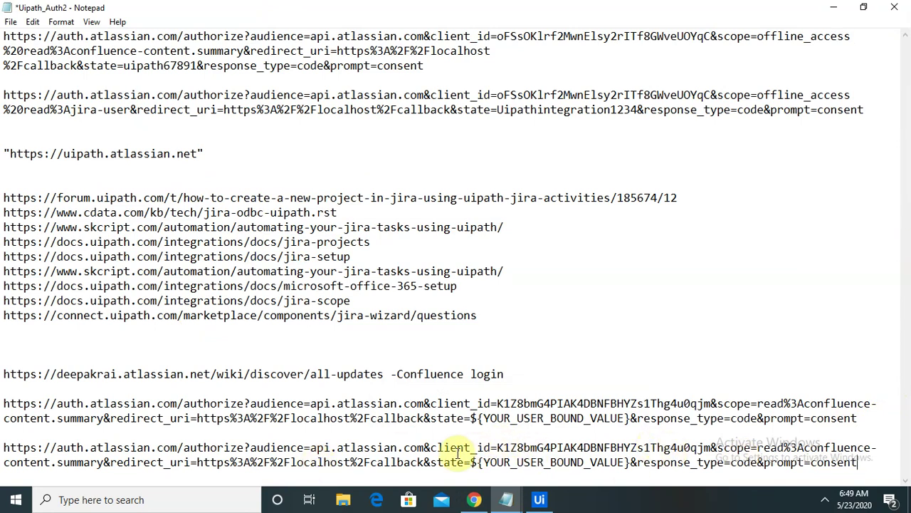
Step: Add offline_access%20 to the URL's scope before read, correcting the spelling
left_click(755, 447)
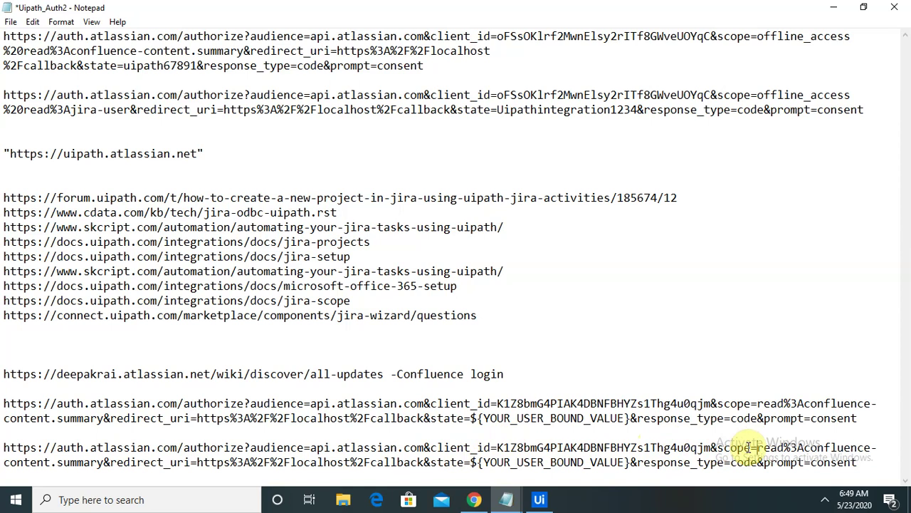
type("off")
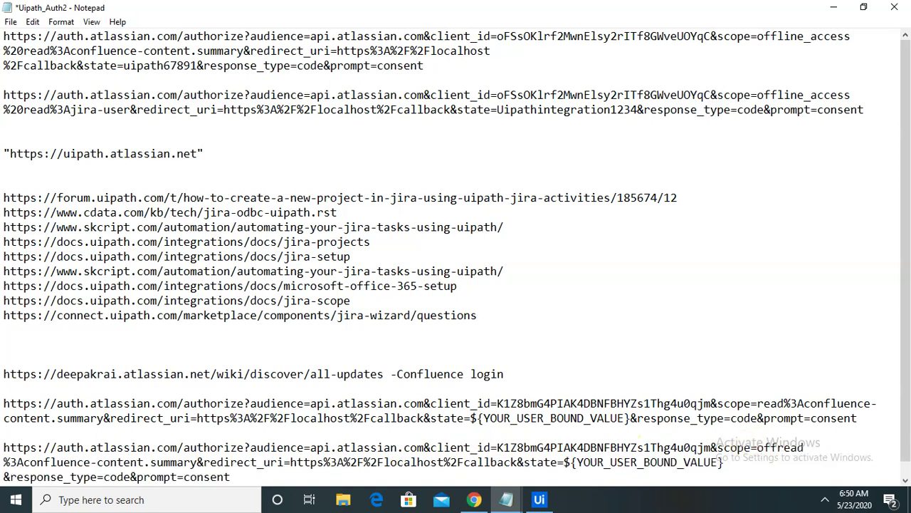
type("lin")
key("BackSpace")
type("ine_access")
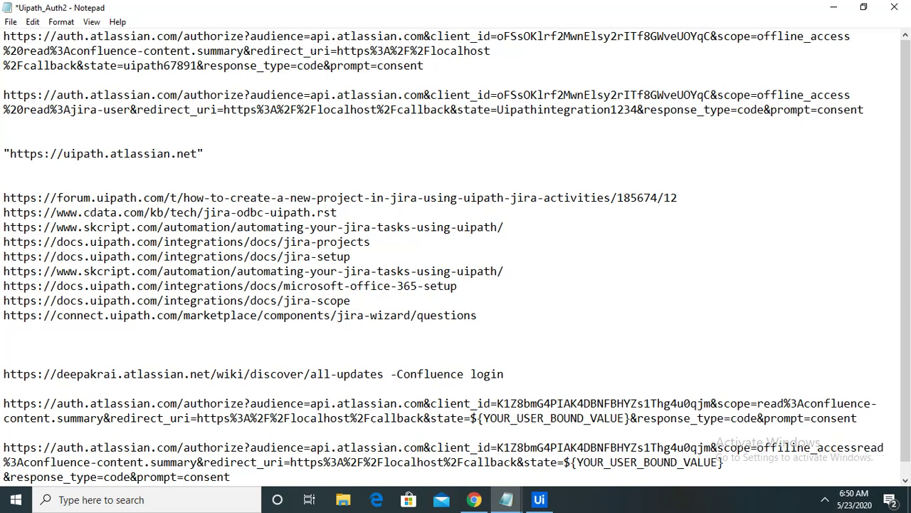
type("%20")
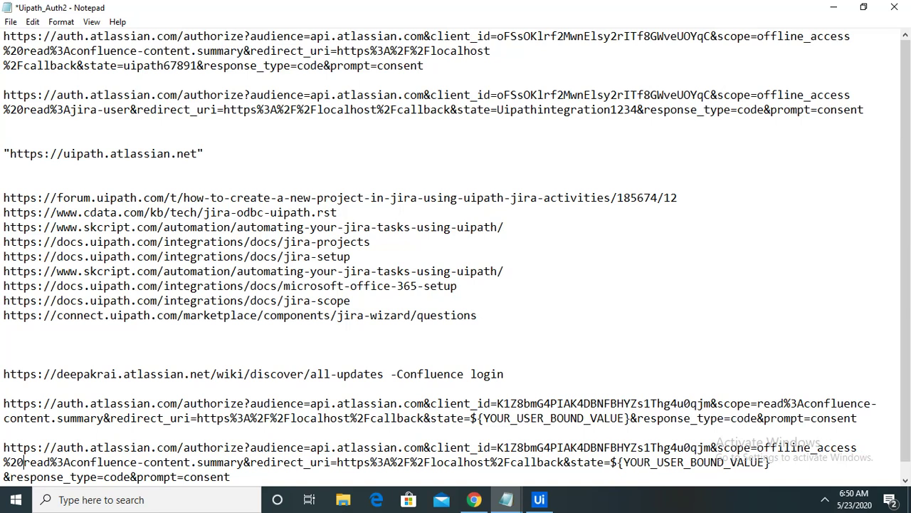
left_click(787, 447)
key("BackSpace")
Step: Replace the state placeholder with Uipathintegration1234 and select the whole edited URL
left_click(829, 455)
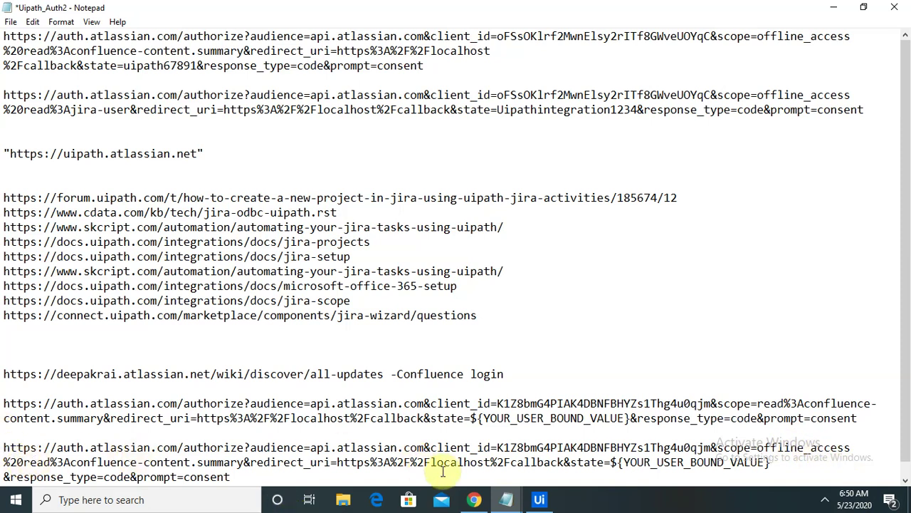
left_click_drag(611, 463, 772, 463)
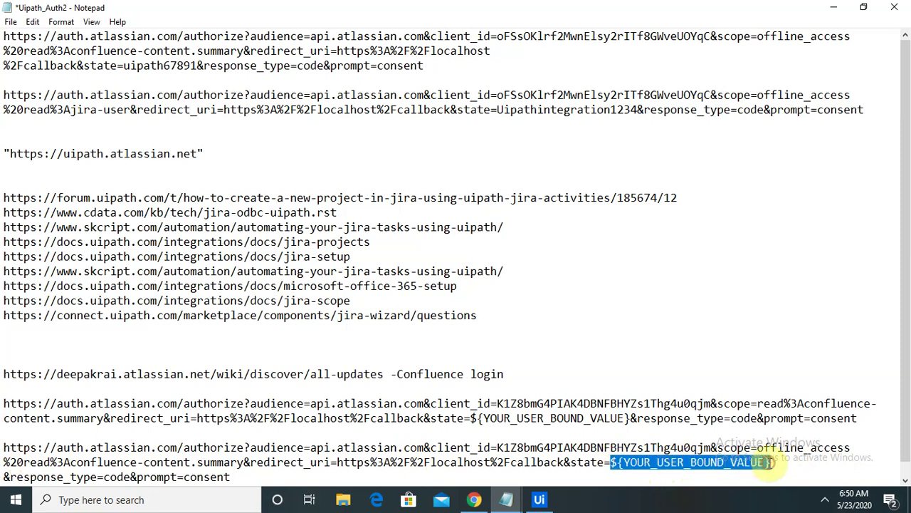
key("BackSpace")
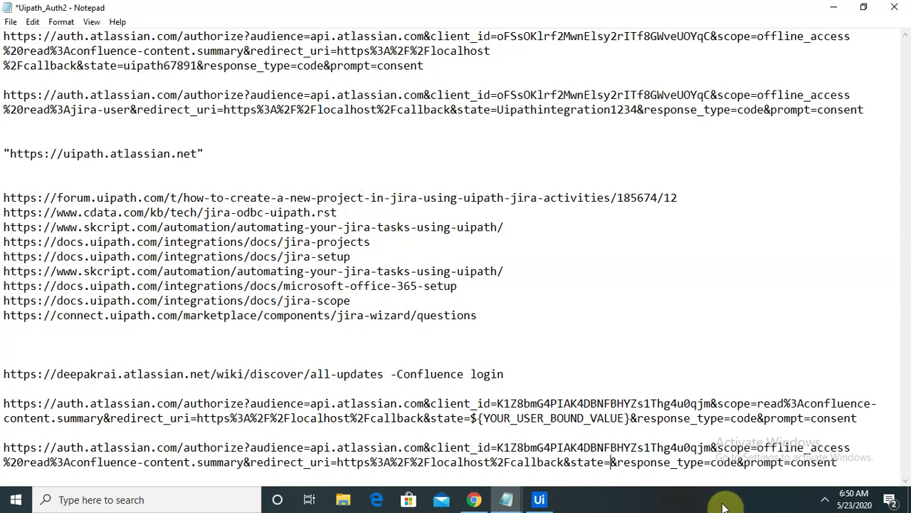
type("U")
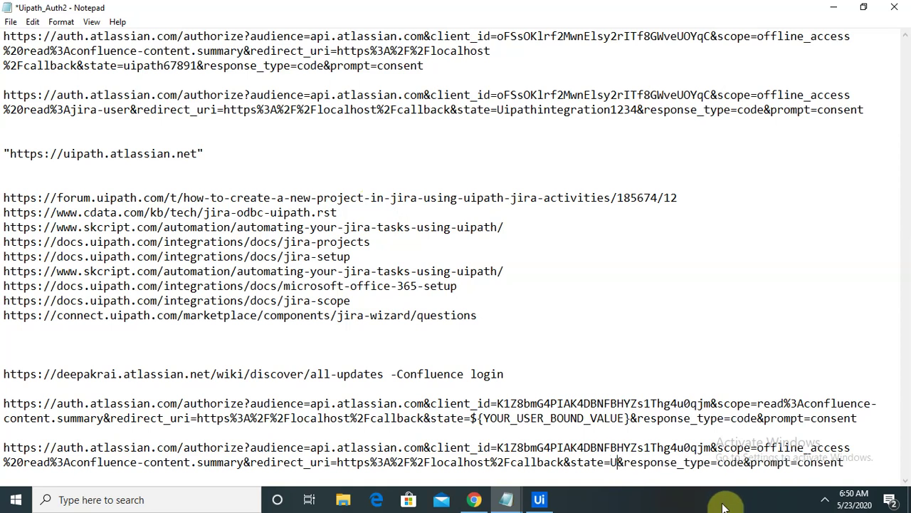
type("ipath")
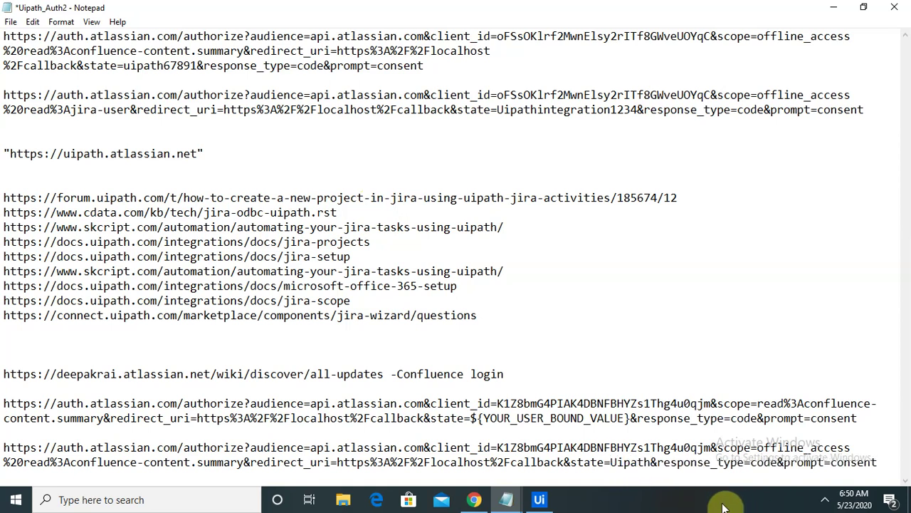
type("integrat")
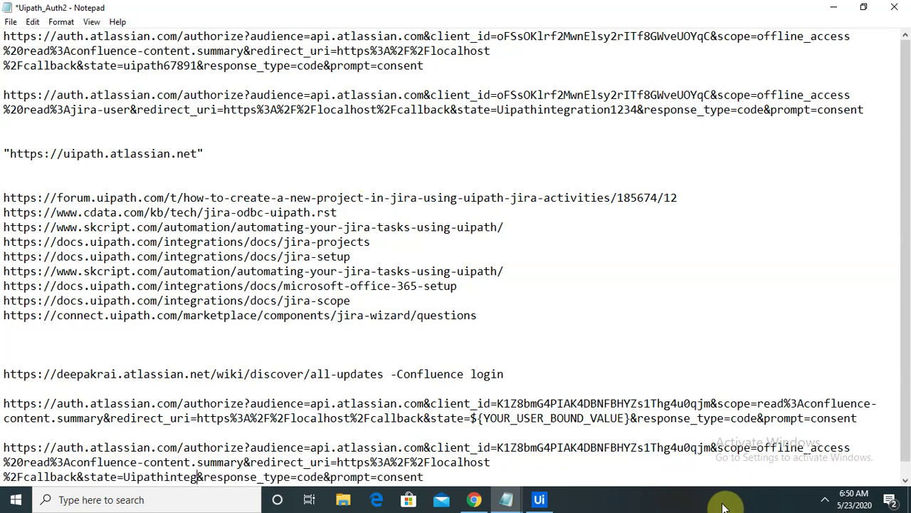
type("ion")
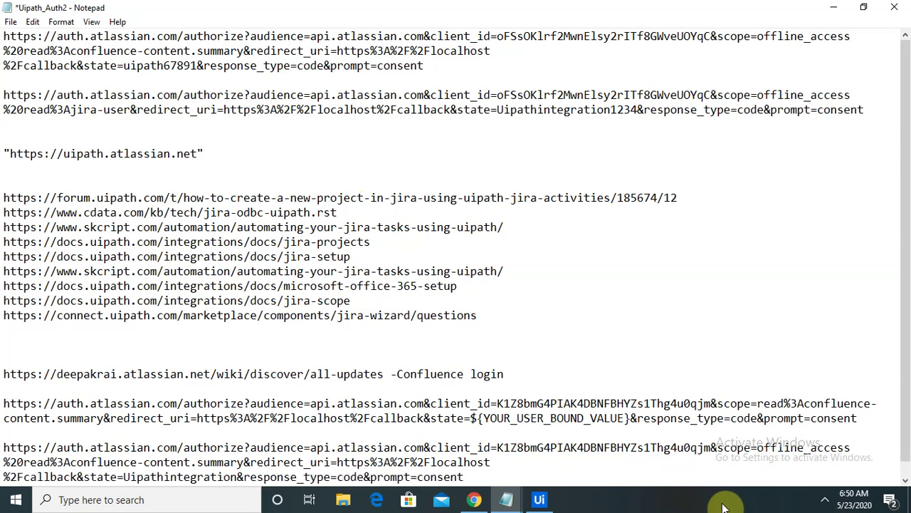
type("1234")
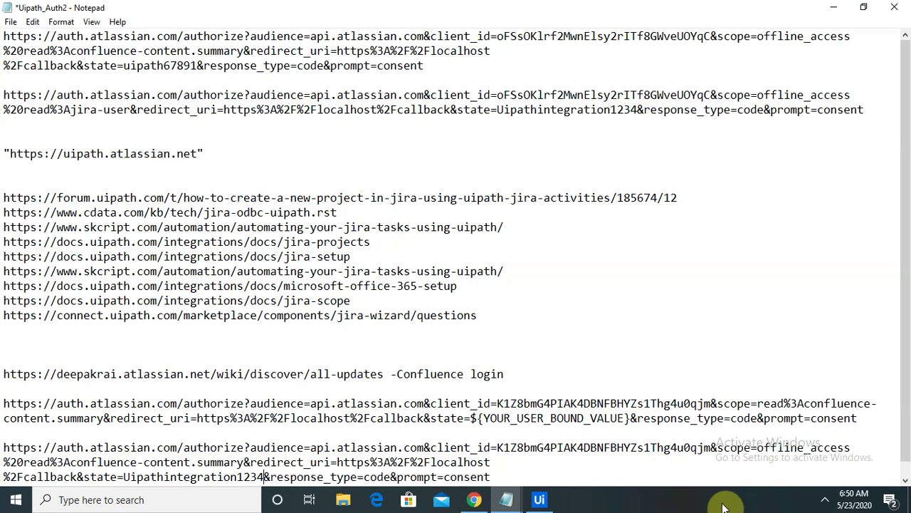
left_click_drag(492, 477, 1, 447)
key("ctrl+c")
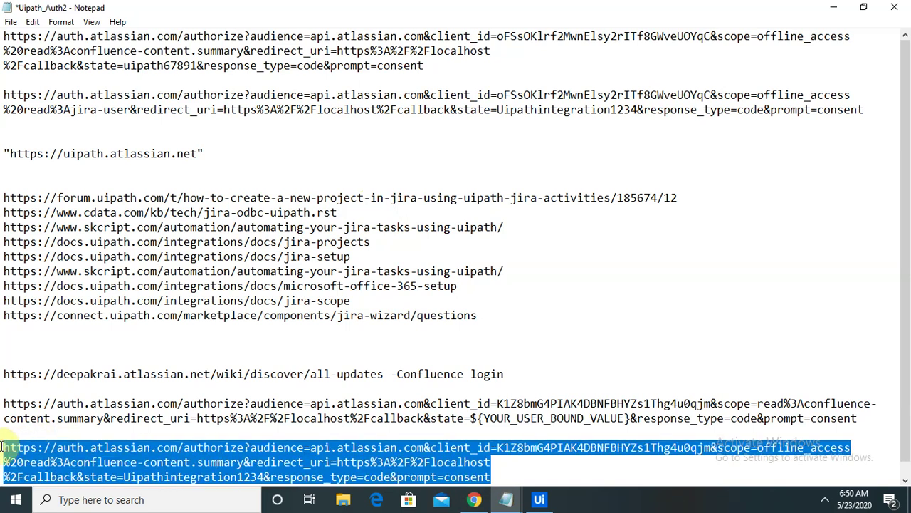
Step: Load the edited authorize URL in a new Chrome tab
left_click(474, 499)
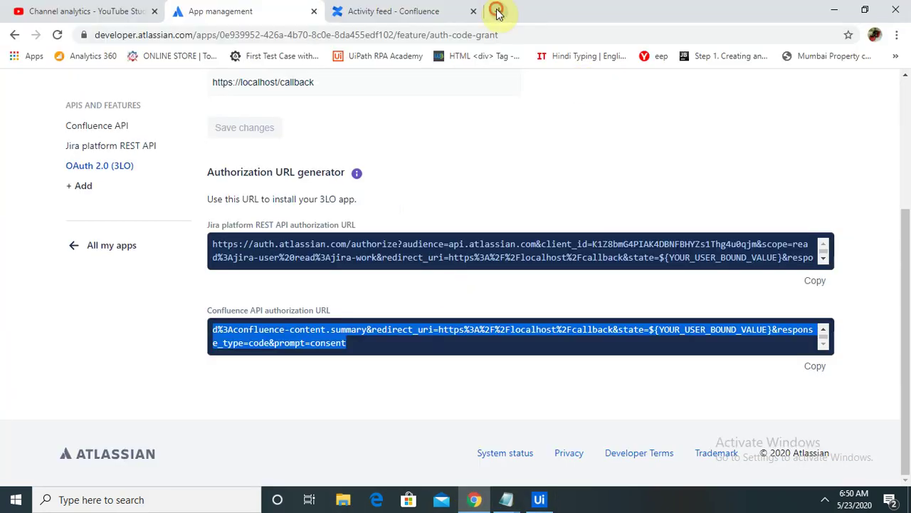
left_click(498, 11)
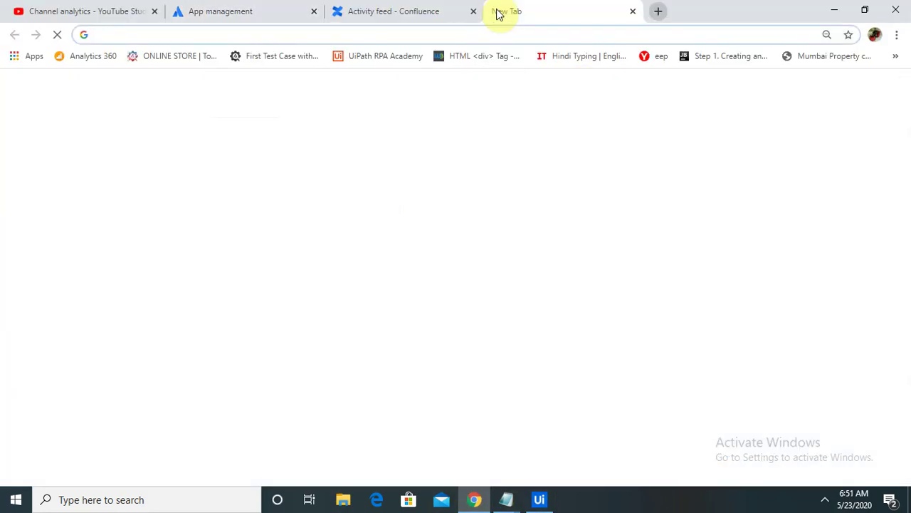
key("ctrl+v")
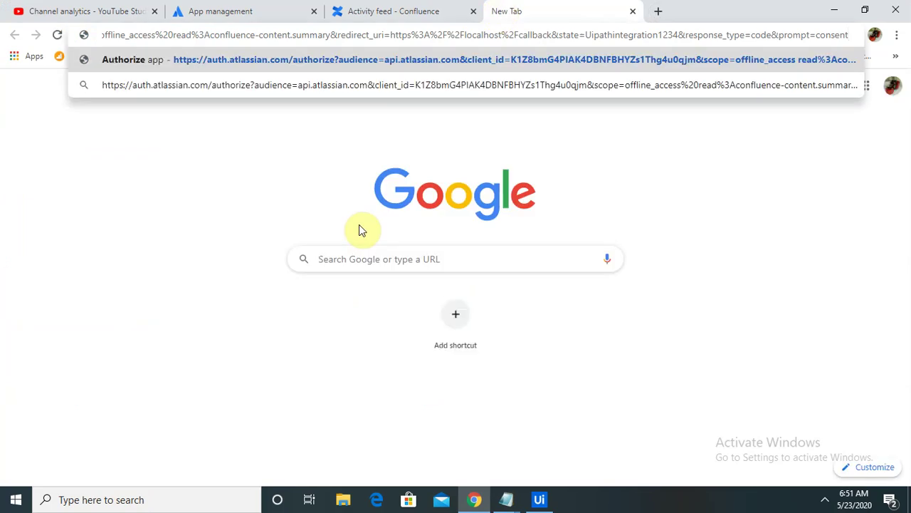
key("Return")
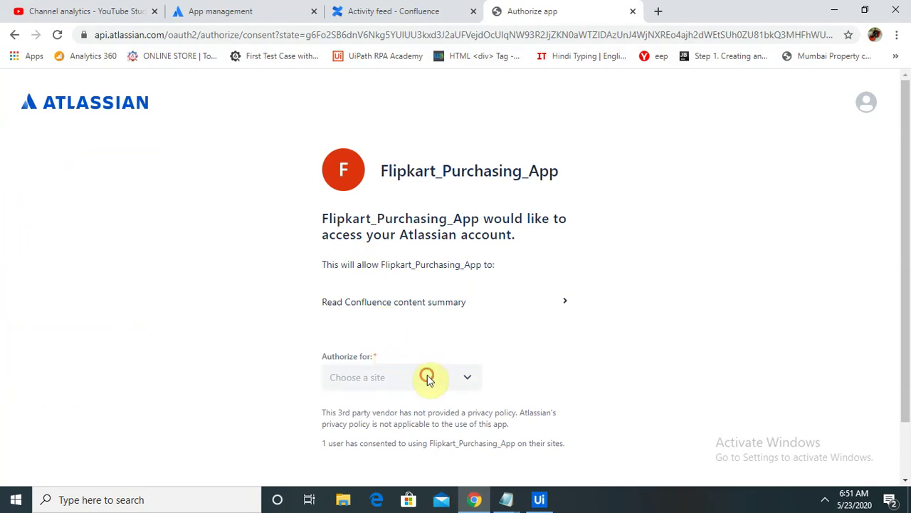
Step: Authorize the app for the Confluence site, then select the code in the callback address
left_click(427, 378)
left_click(398, 409)
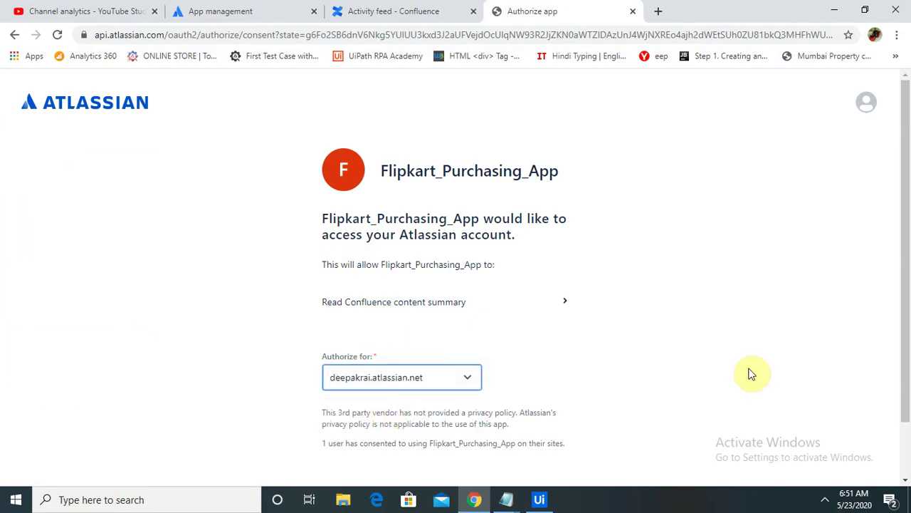
left_click_drag(905, 197, 905, 285)
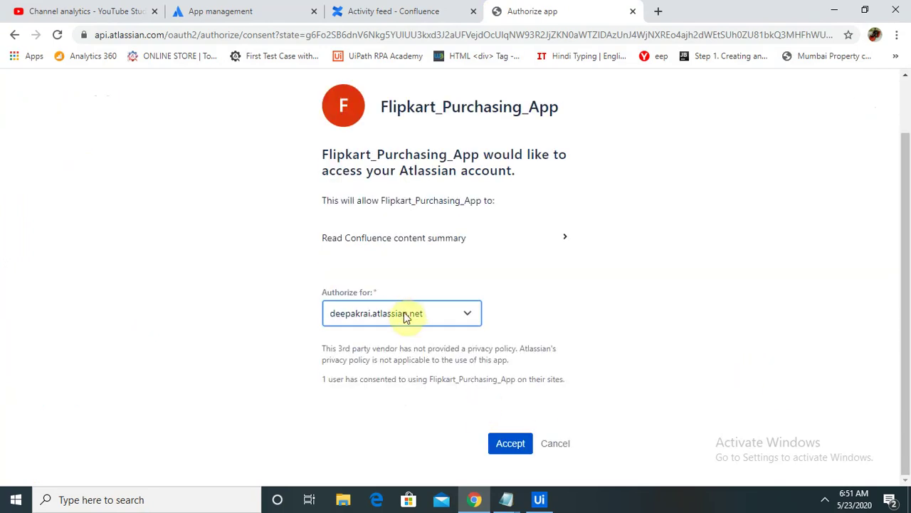
left_click(512, 444)
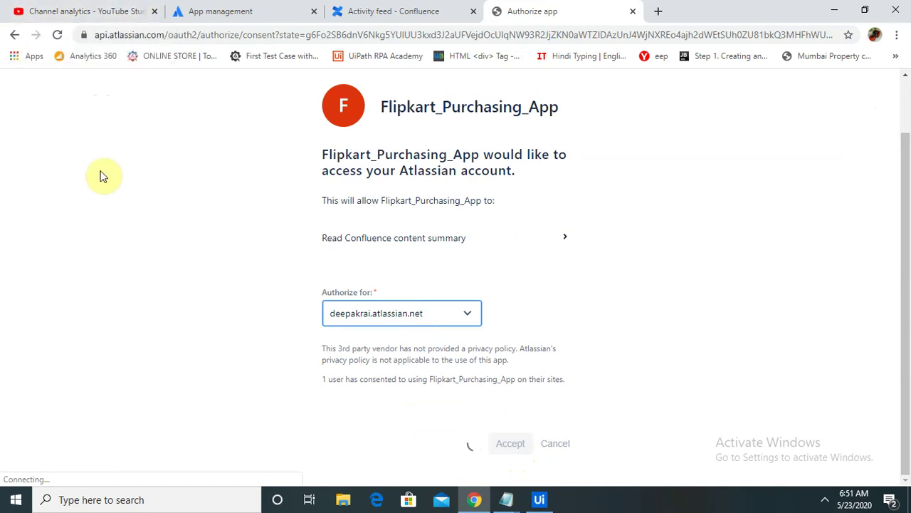
left_click_drag(200, 35, 285, 37)
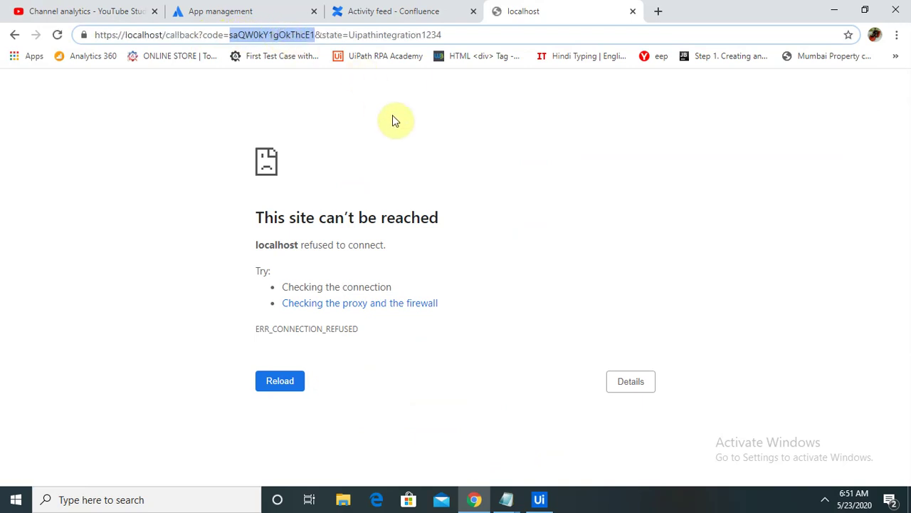
Step: Paste the authorization code as the scope's RefreshToken and Save All in the project
left_click(539, 499)
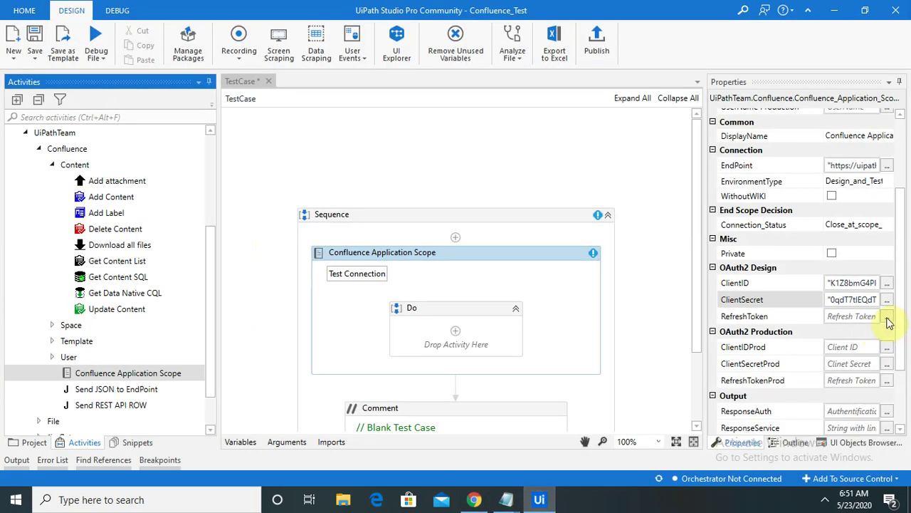
left_click(886, 317)
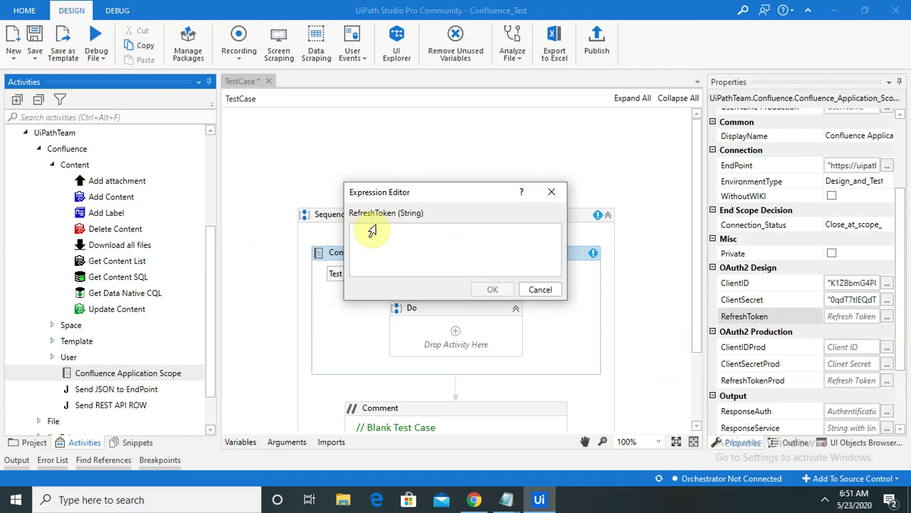
key("ctrl+v")
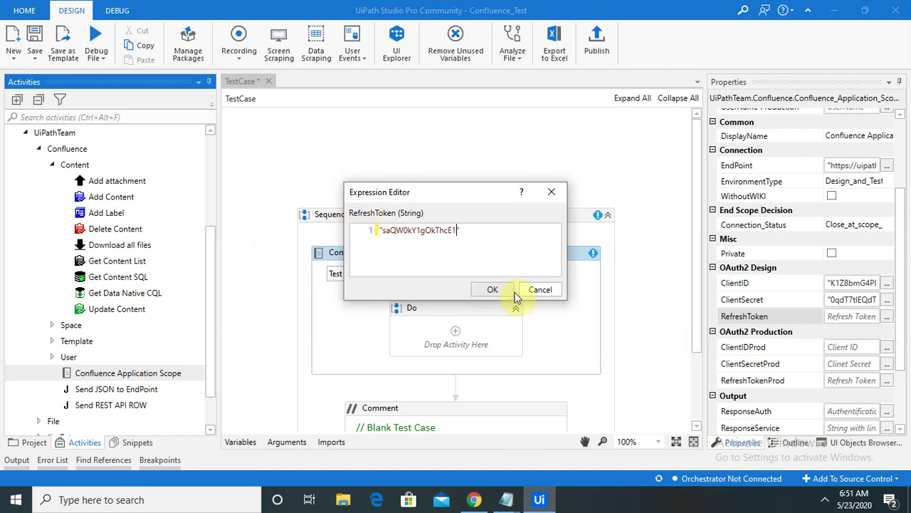
left_click(494, 290)
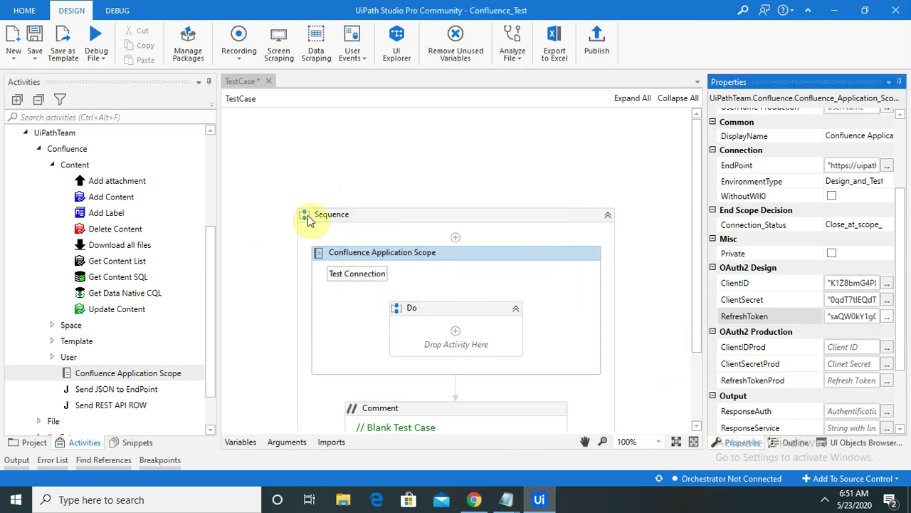
left_click(34, 58)
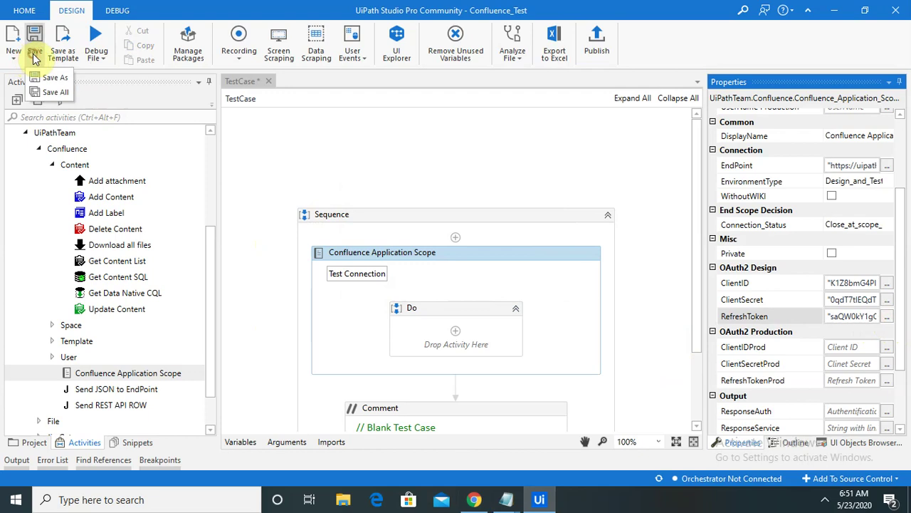
left_click(49, 93)
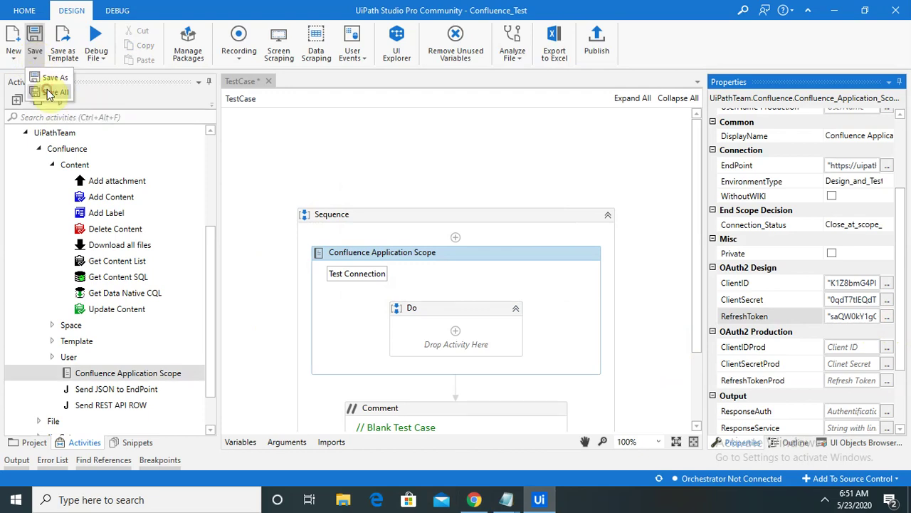
Step: Test the Confluence Application Scope connection and continue after the Valid result
left_click(358, 283)
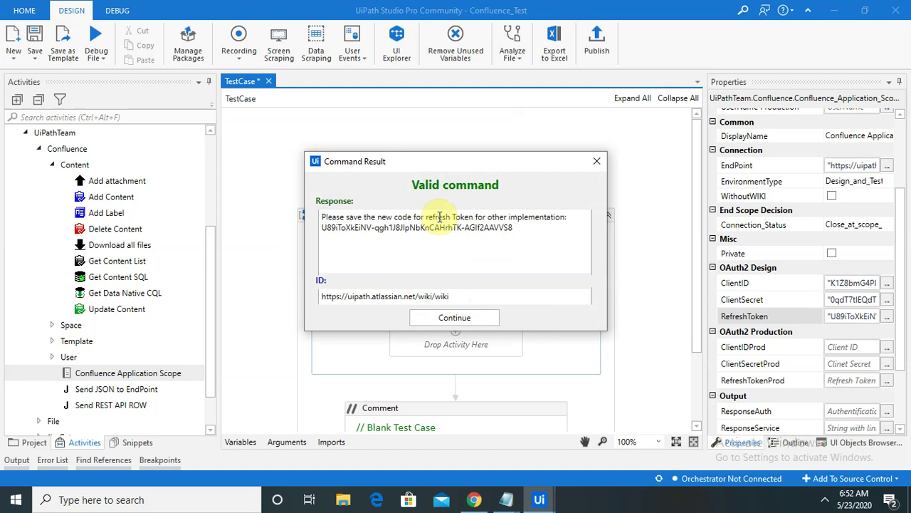
left_click(444, 318)
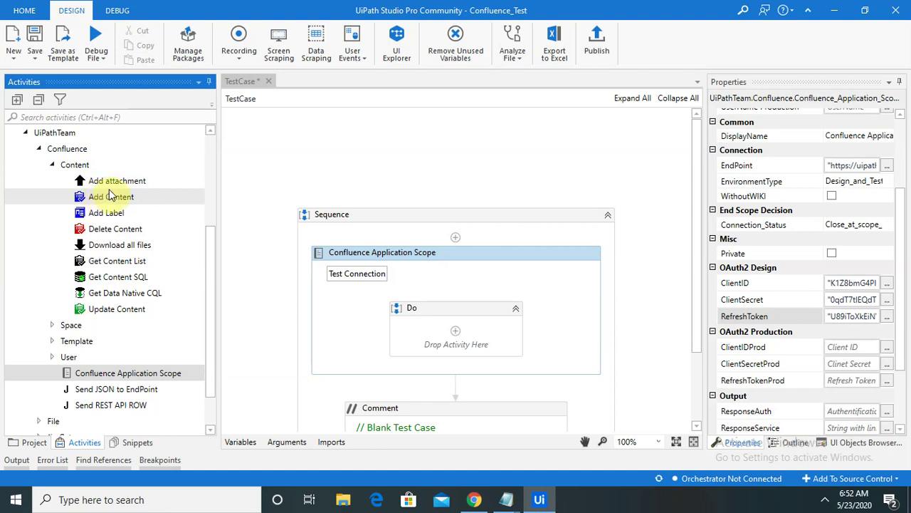
left_click_drag(143, 233, 418, 301)
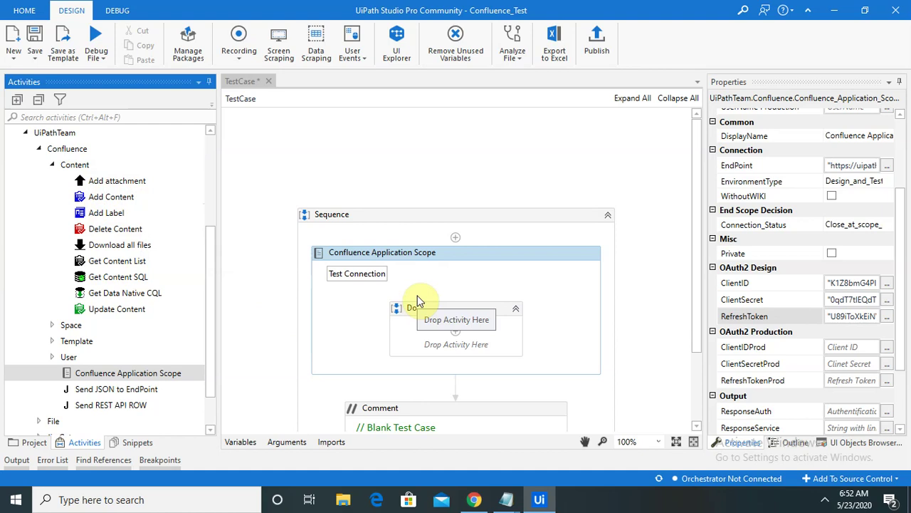
left_click_drag(418, 301, 822, 503)
left_click(824, 500)
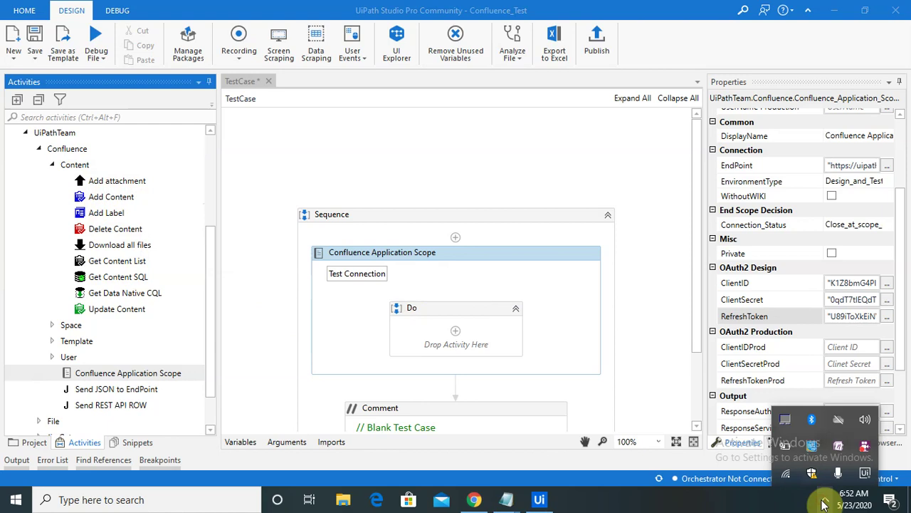
left_click(863, 450)
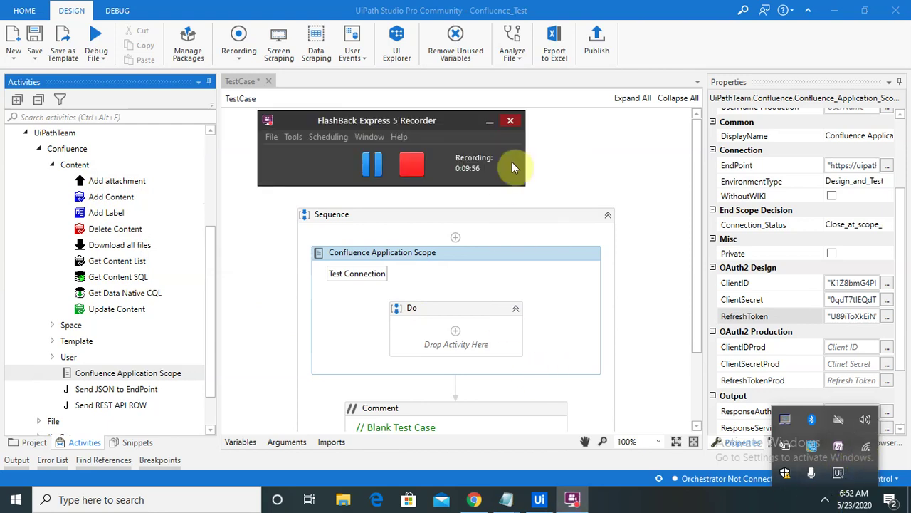